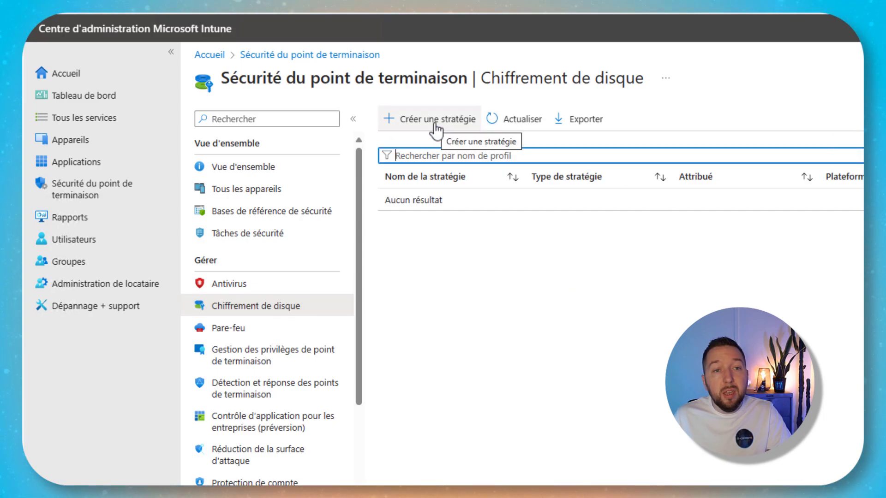
Start a new disk encryption policy for the platform Windows 10 et ultérieur with the BitLocker profile
click(435, 127)
click(881, 136)
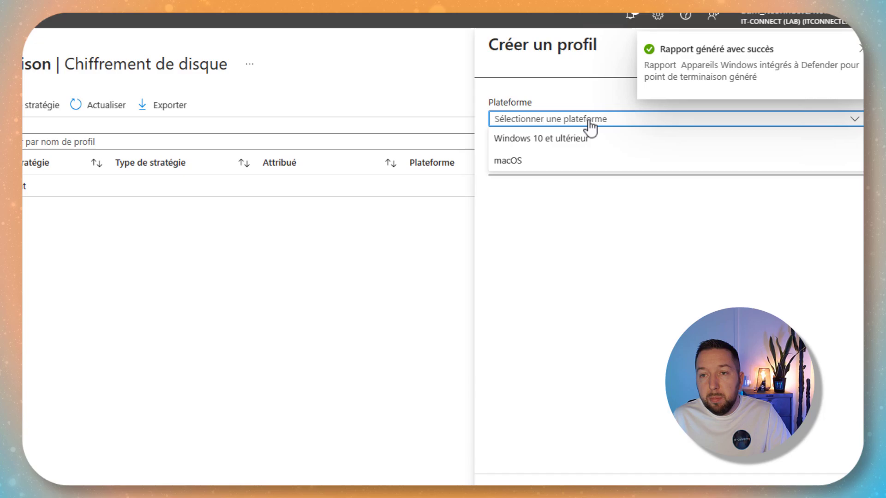
click(530, 141)
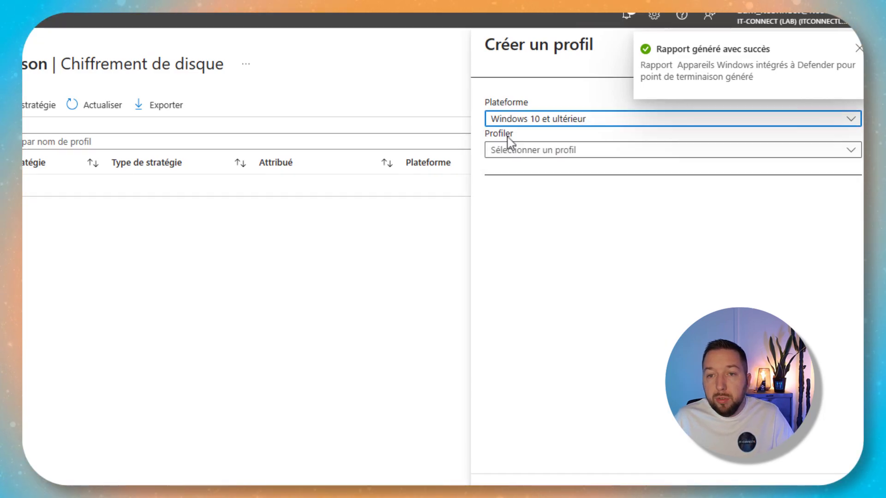
click(563, 151)
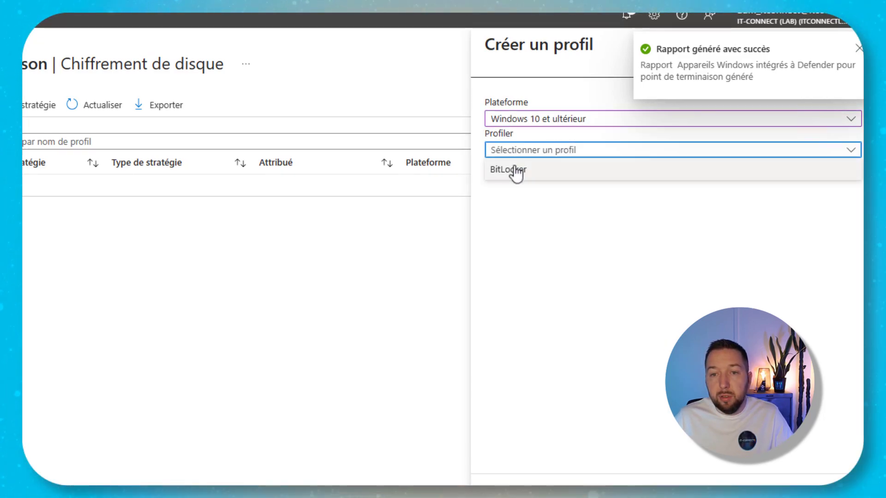
click(521, 172)
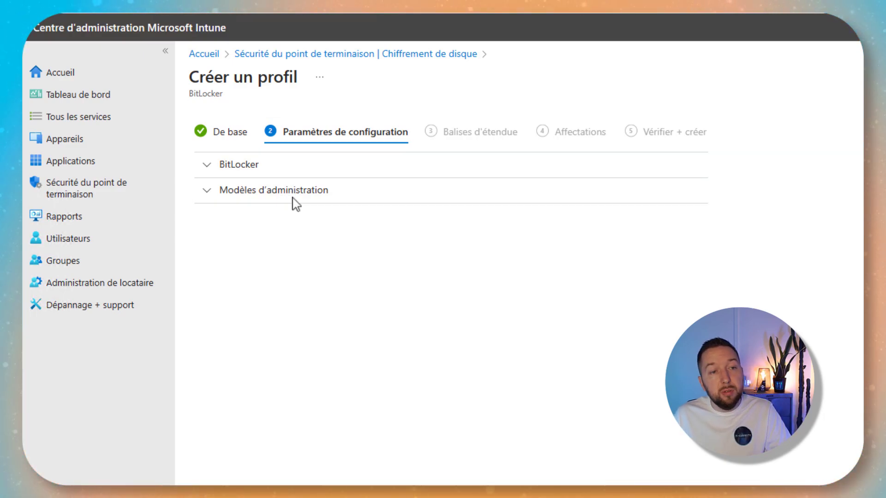
Look through the settings available in the BitLocker and Modèles d'administration sections of the profile
click(294, 168)
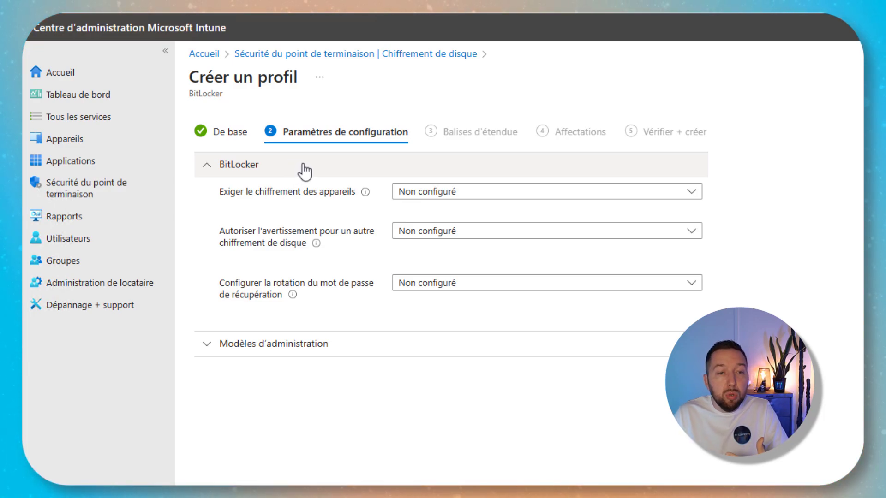
click(270, 175)
click(340, 197)
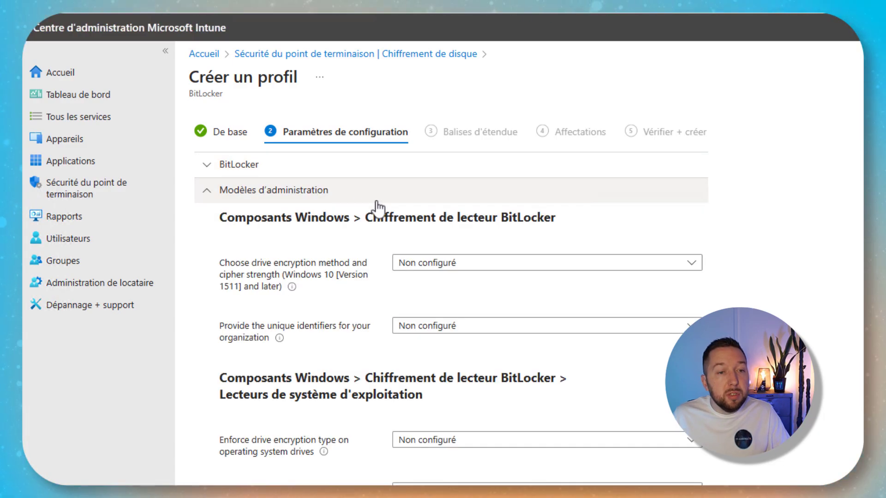
scroll(683, 307, down, 10)
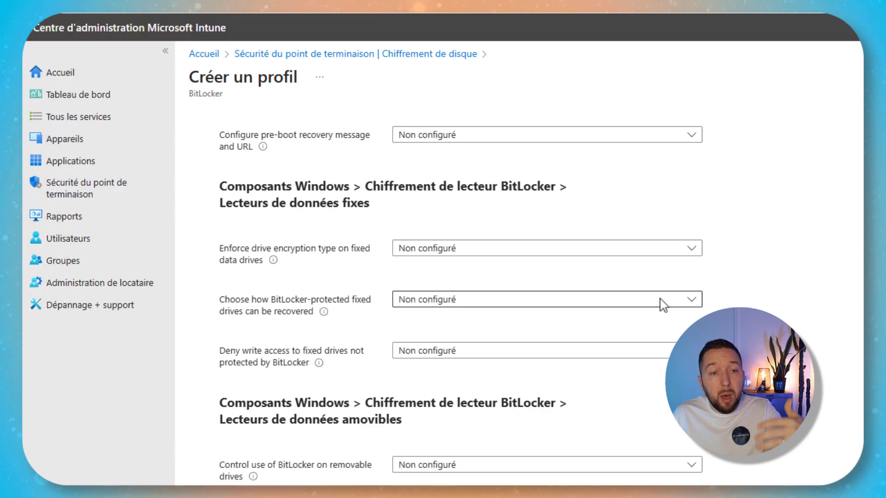
scroll(663, 304, down, 2)
scroll(659, 304, up, 12)
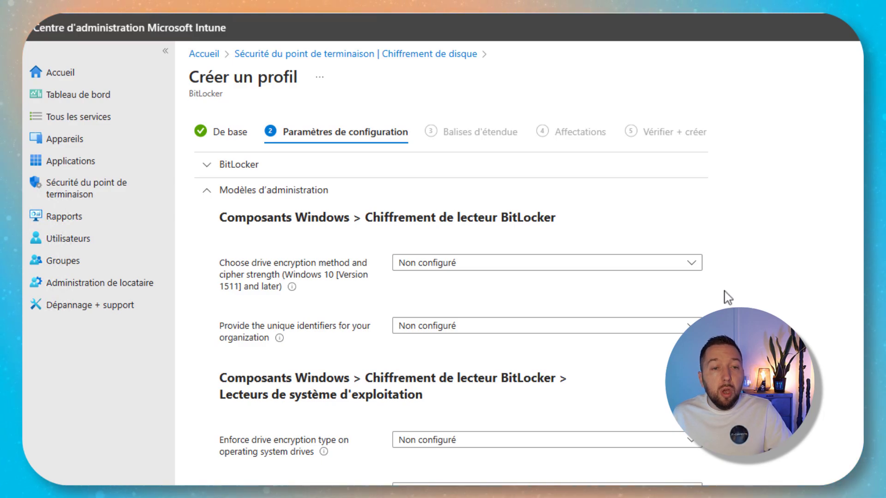
click(624, 191)
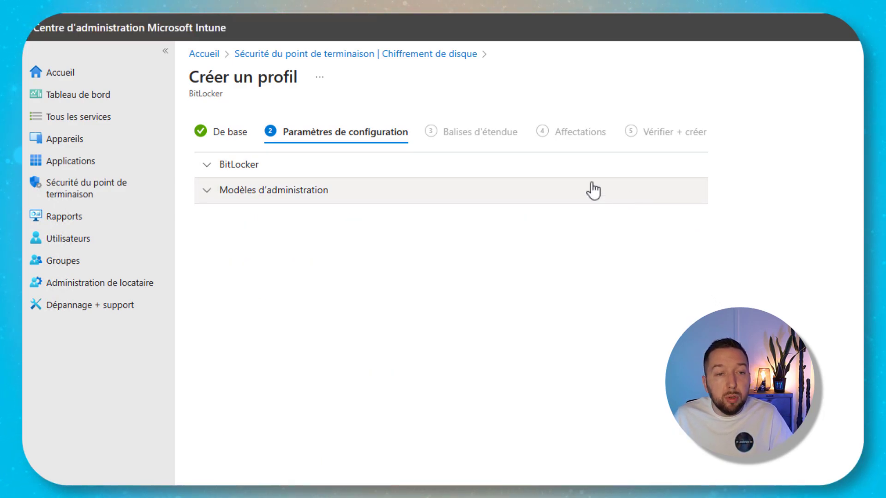
In the BitLocker section, set Exiger le chiffrement des appareils to Activé and Autoriser l'avertissement pour un autre chiffrement de disque to Désactivé
click(310, 173)
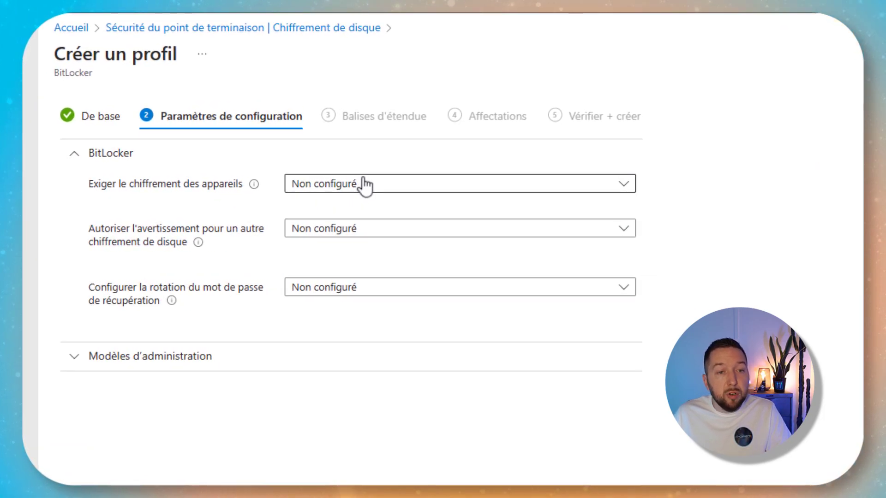
click(364, 184)
click(307, 230)
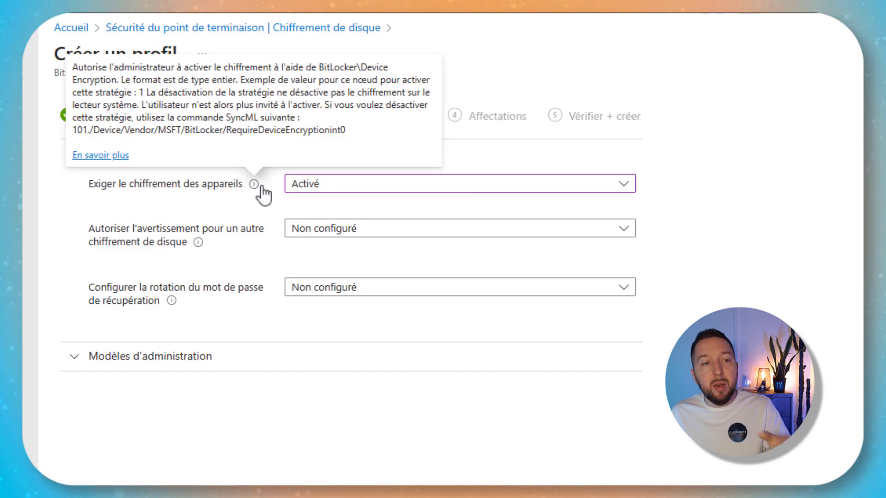
click(412, 233)
click(365, 252)
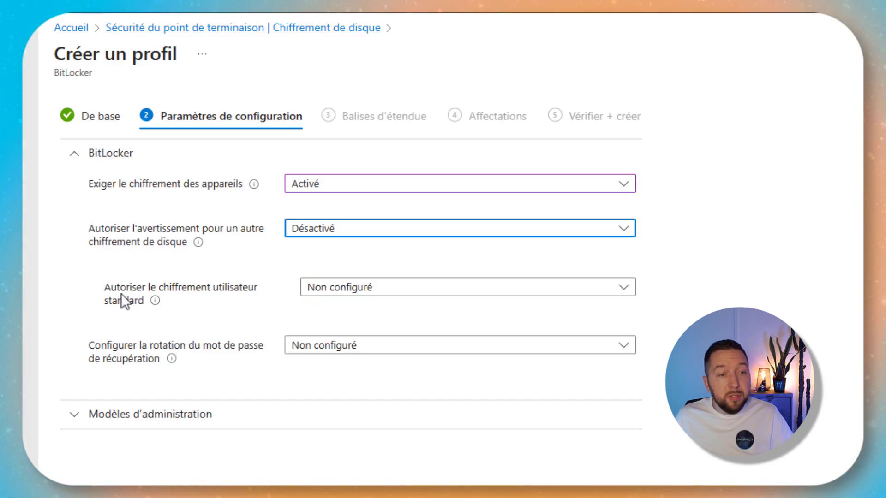
Set Autoriser le chiffrement utilisateur standard to Activé and read the setting's description
click(347, 295)
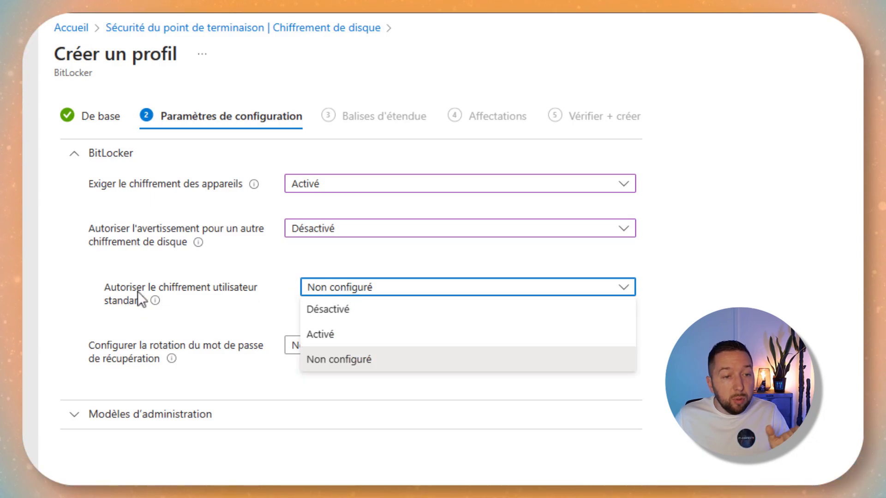
click(349, 335)
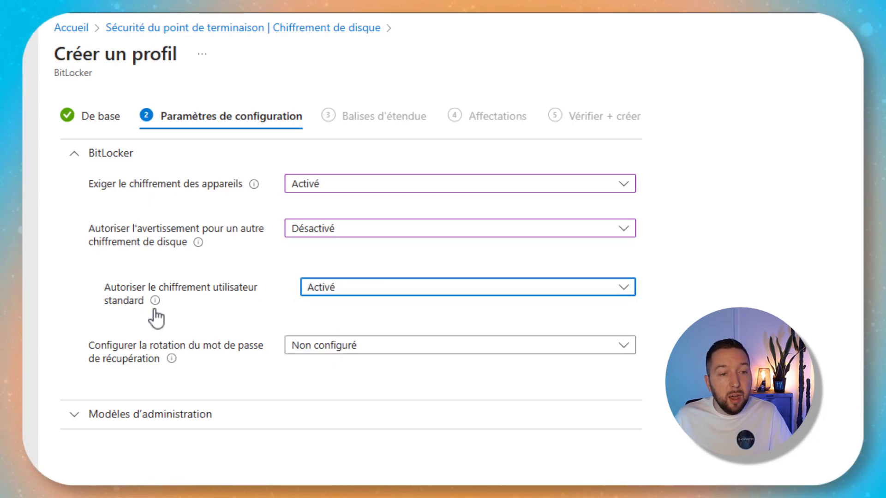
mouse_move(155, 303)
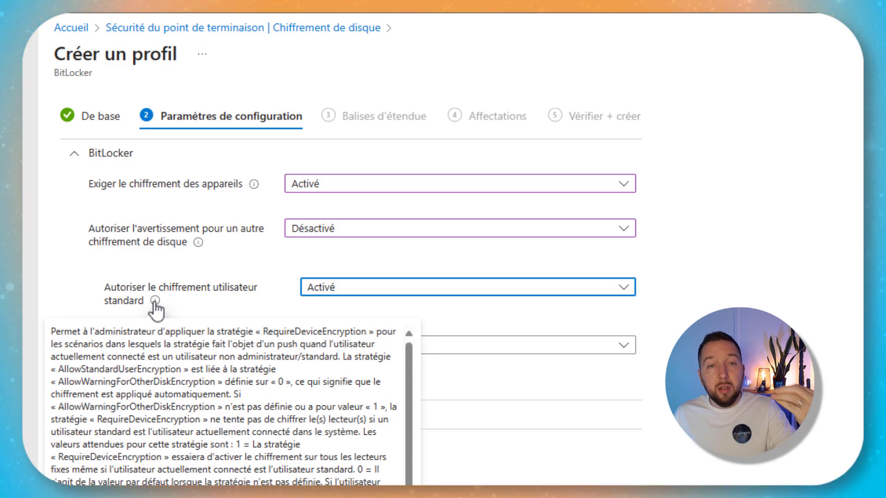
click(270, 289)
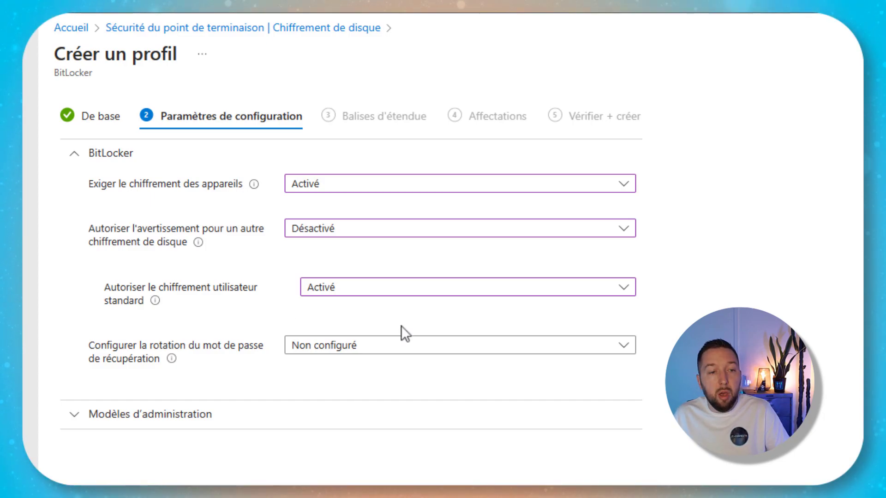
Examine the options for recovery password rotation without choosing one, and collapse the BitLocker section
click(362, 349)
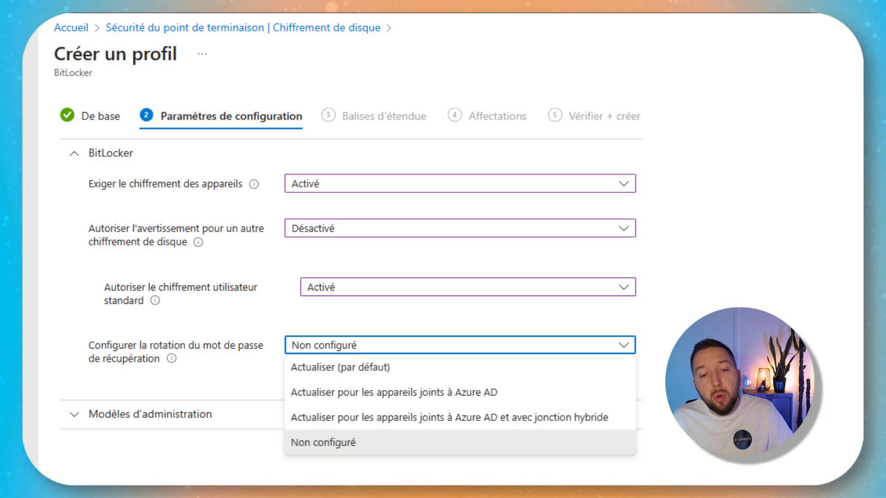
click(689, 251)
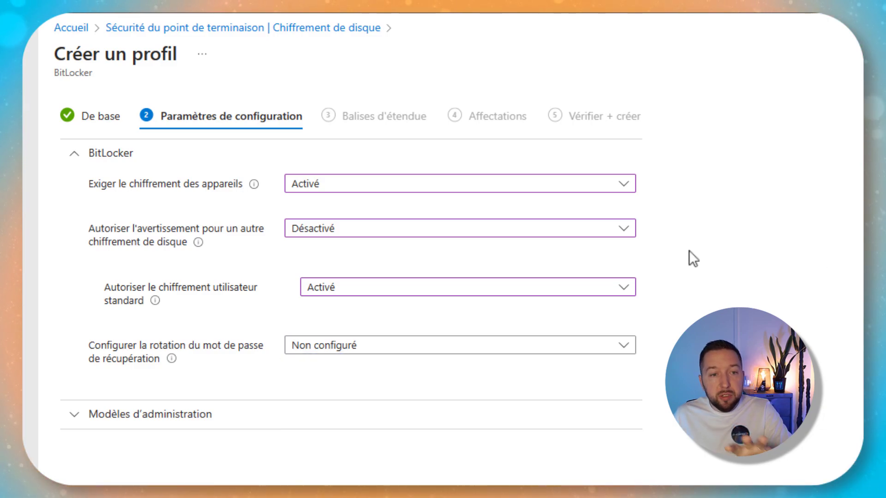
click(134, 153)
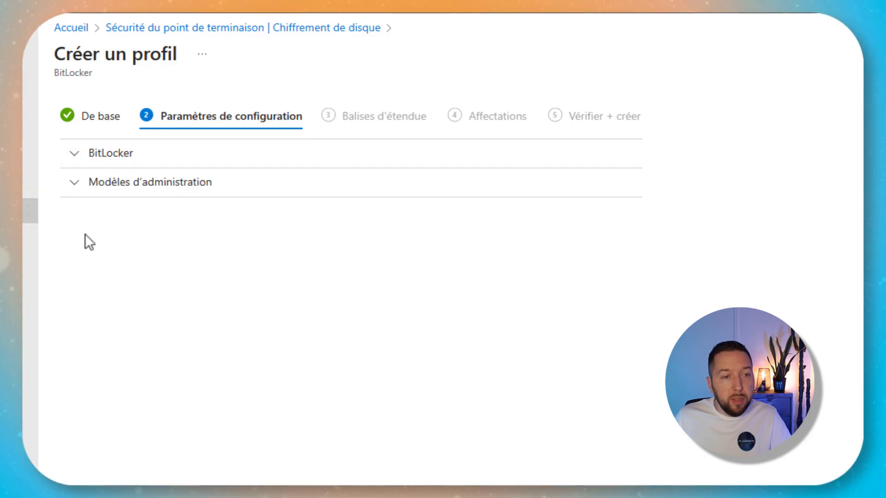
Under Modèles d'administration, set the drive encryption method and cipher strength setting to Enabled
click(130, 185)
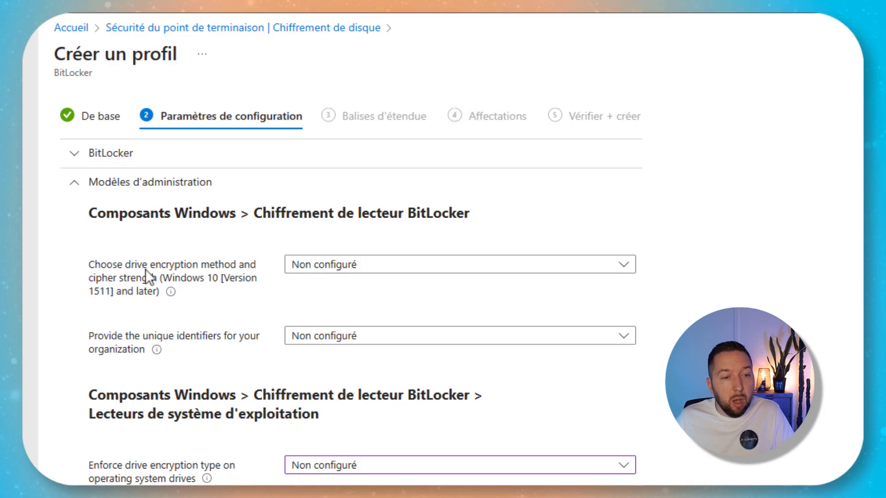
click(318, 270)
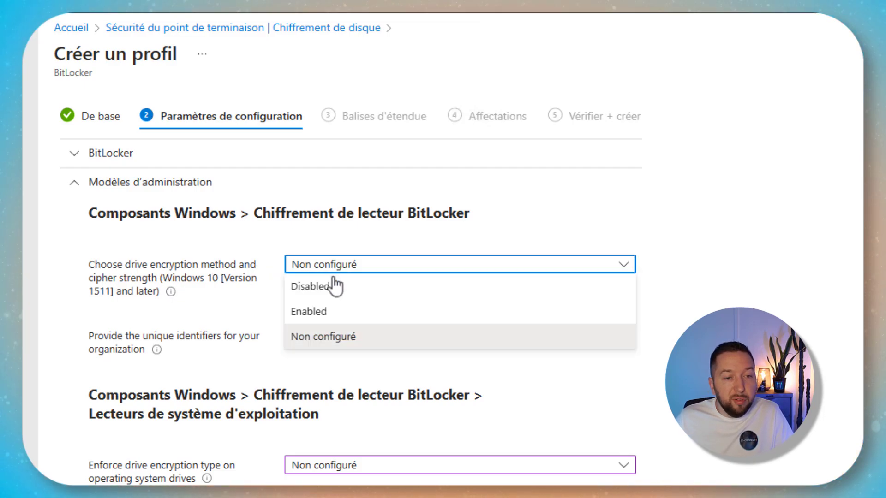
click(318, 322)
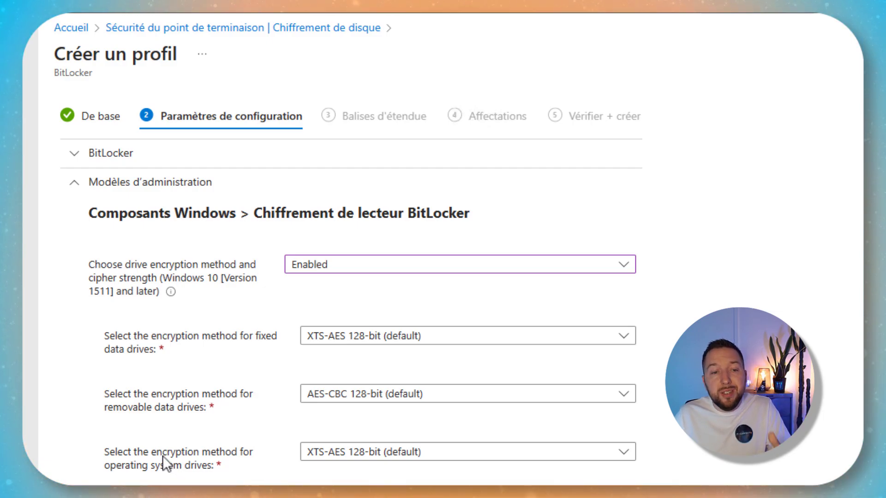
Set the encryption method to XTS-AES 256-bit for fixed data and operating system drives, and AES-CBC 256-bit for removable data drives
click(358, 340)
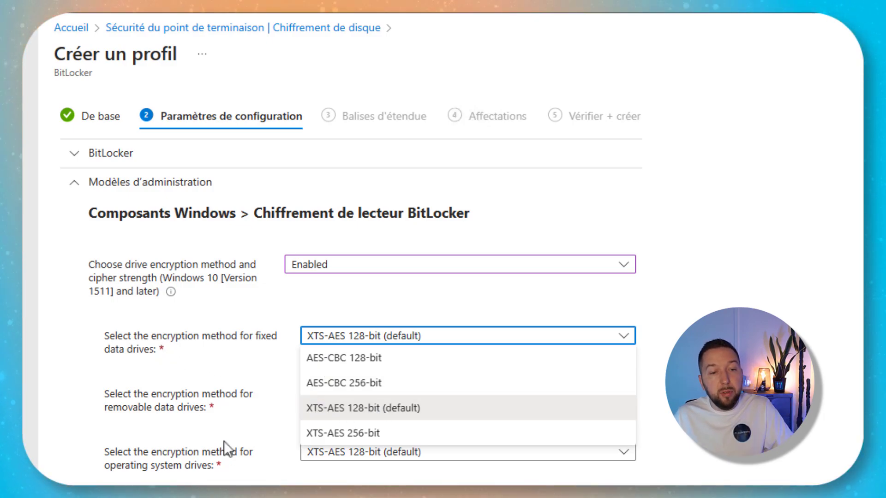
click(368, 434)
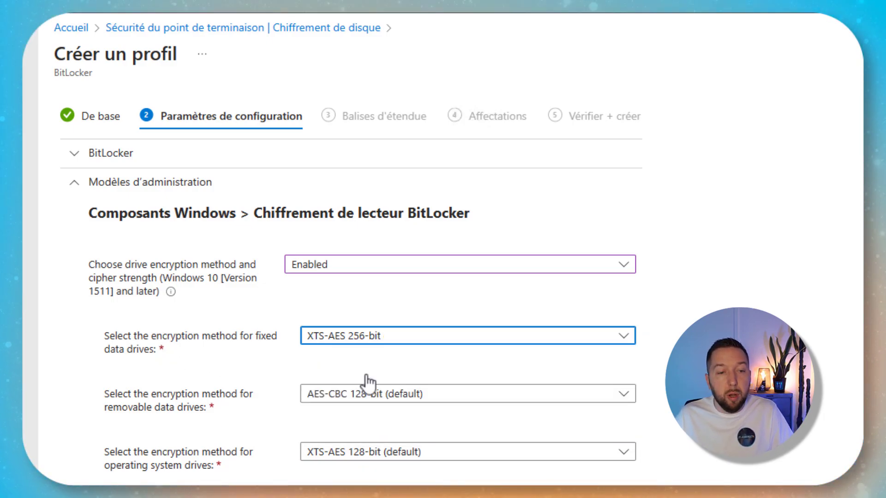
click(399, 459)
click(360, 427)
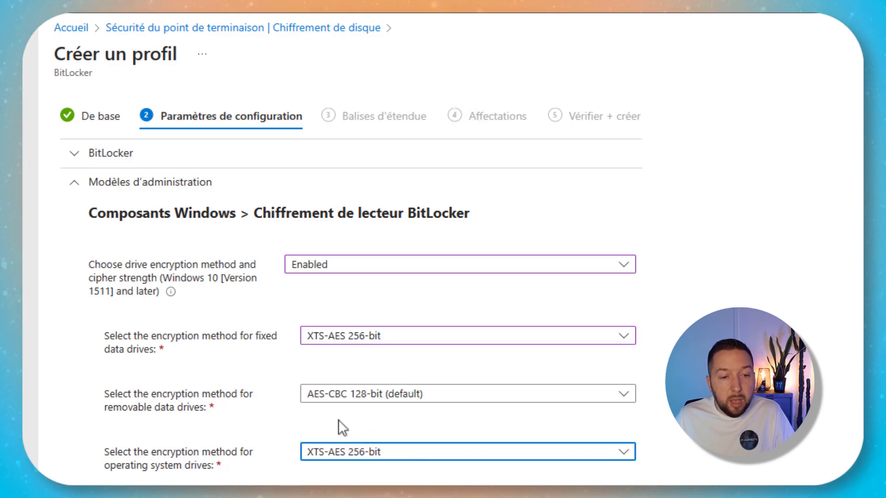
click(265, 418)
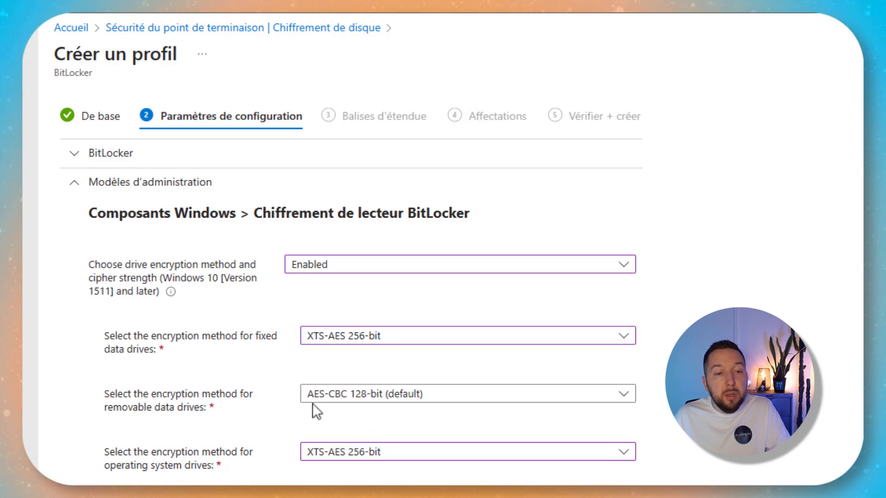
click(329, 400)
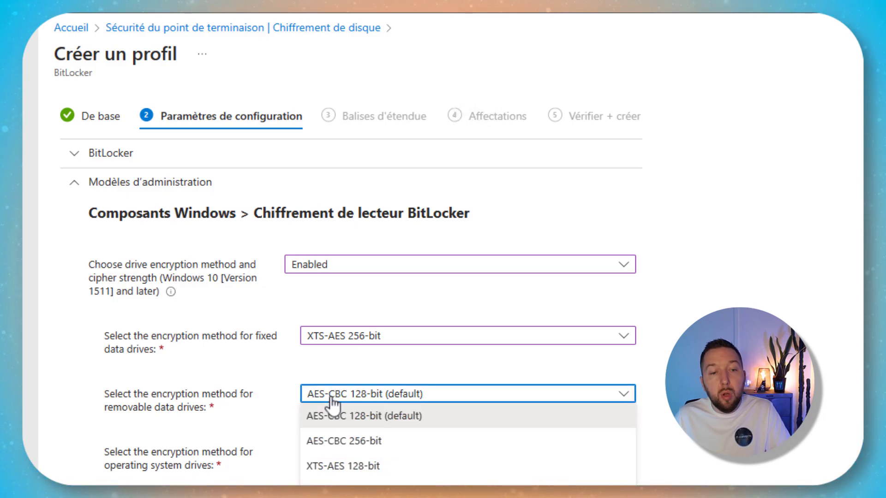
click(337, 442)
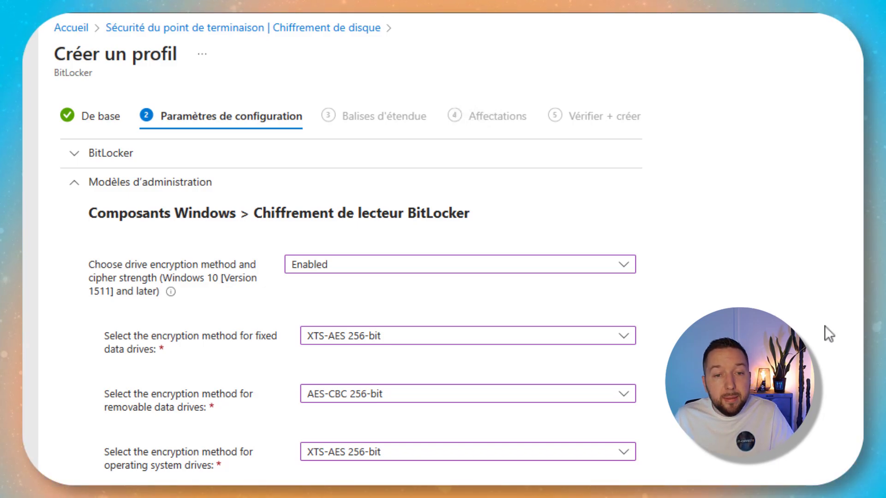
Enable enforcement of the drive encryption type on operating system drives and choose Used Space Only encryption
scroll(346, 212, down, 10)
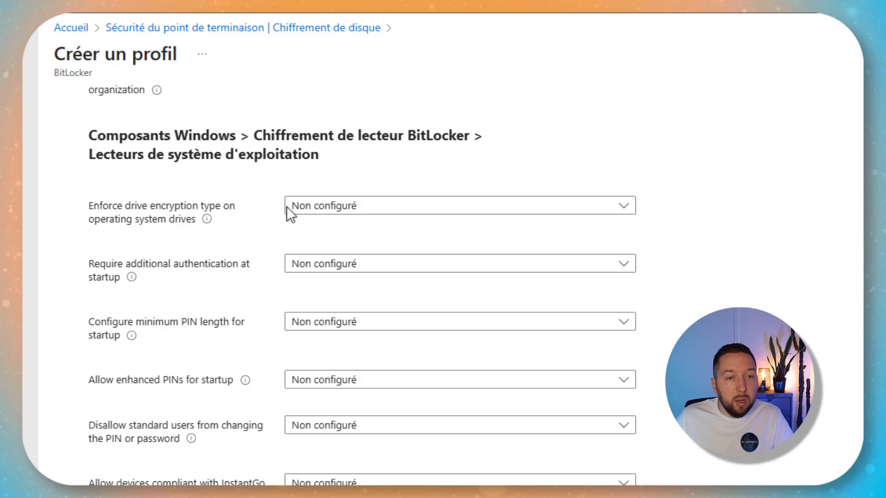
click(430, 214)
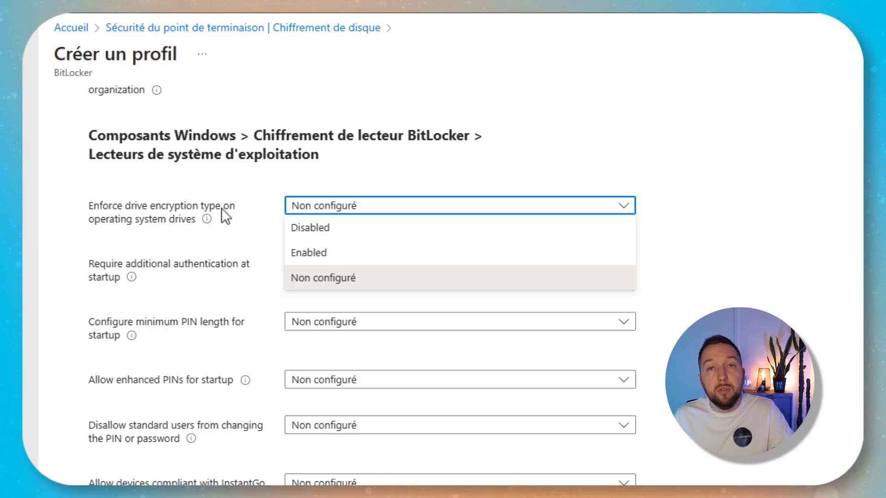
click(299, 254)
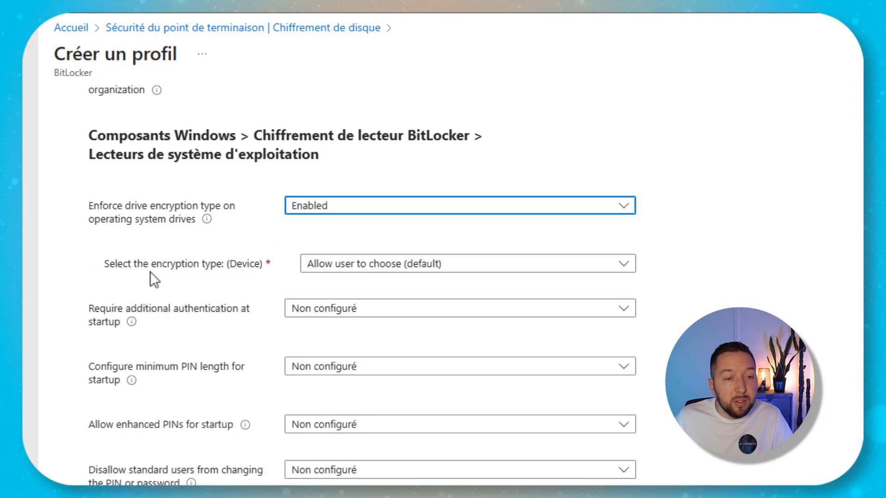
click(394, 272)
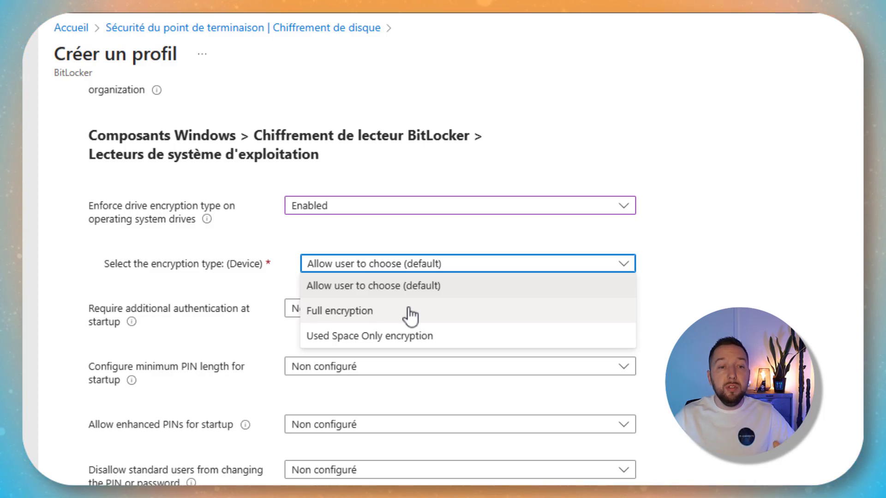
click(414, 343)
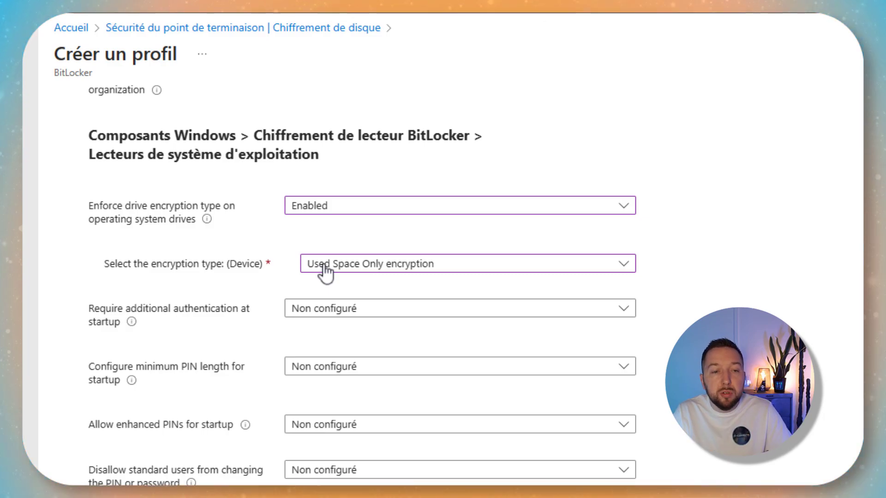
click(453, 270)
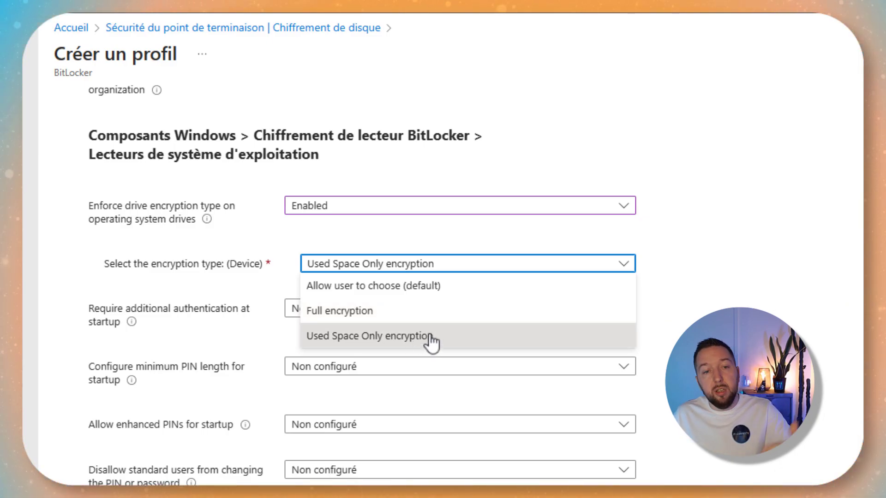
click(749, 282)
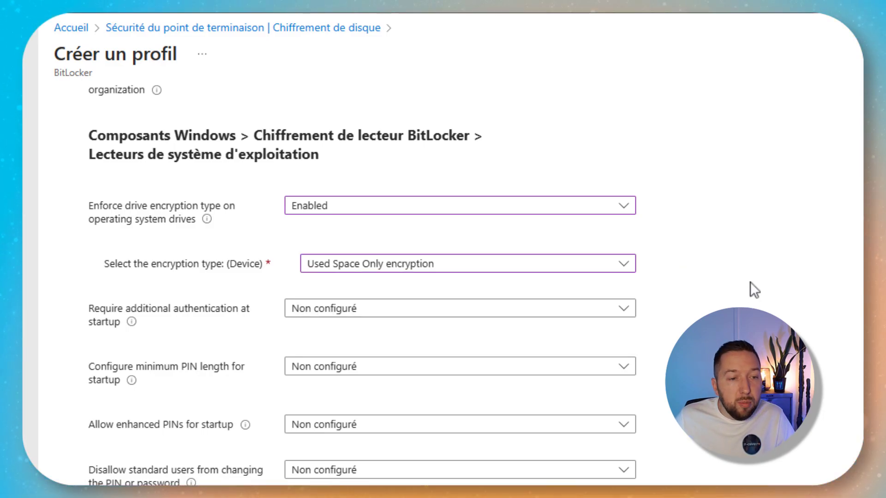
Enable the requirement for additional authentication at startup on operating system drives and set TPM startup to Require TPM
click(316, 314)
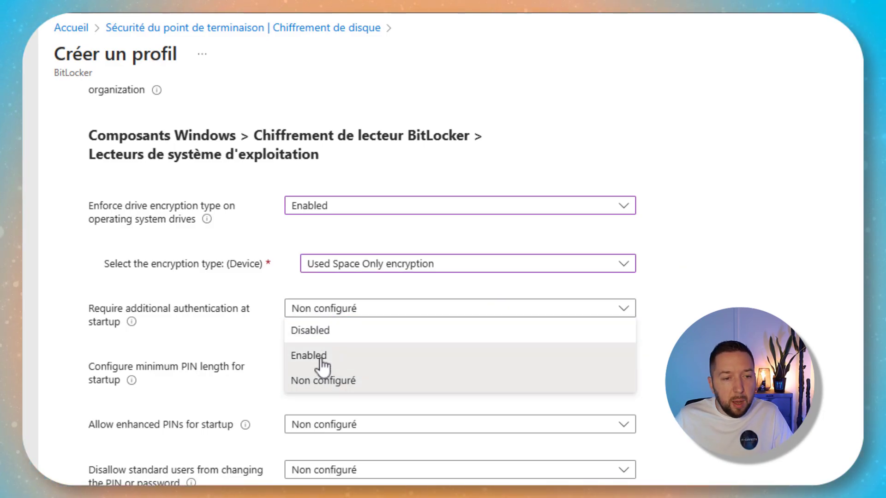
click(318, 358)
scroll(813, 352, down, 3)
scroll(441, 288, up, 2)
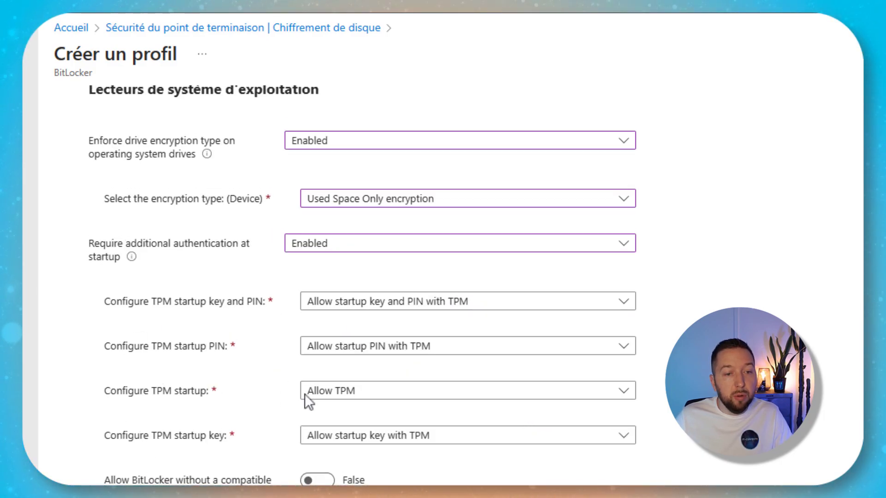
click(343, 397)
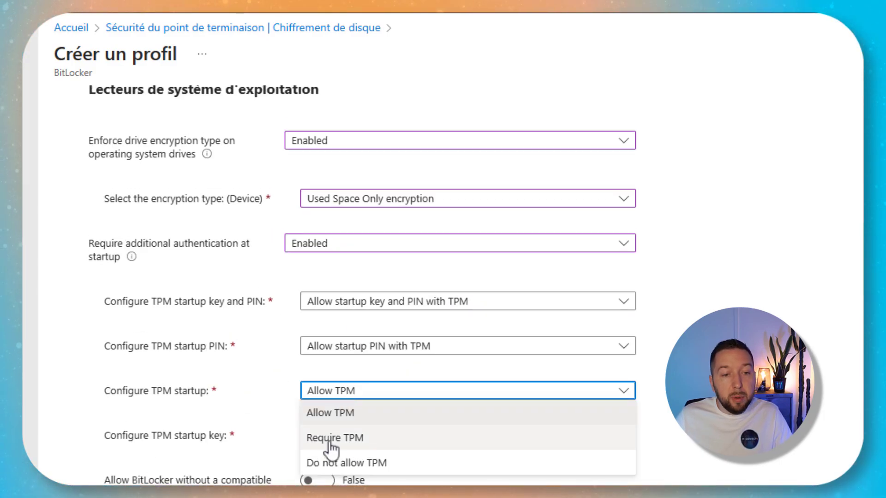
click(331, 441)
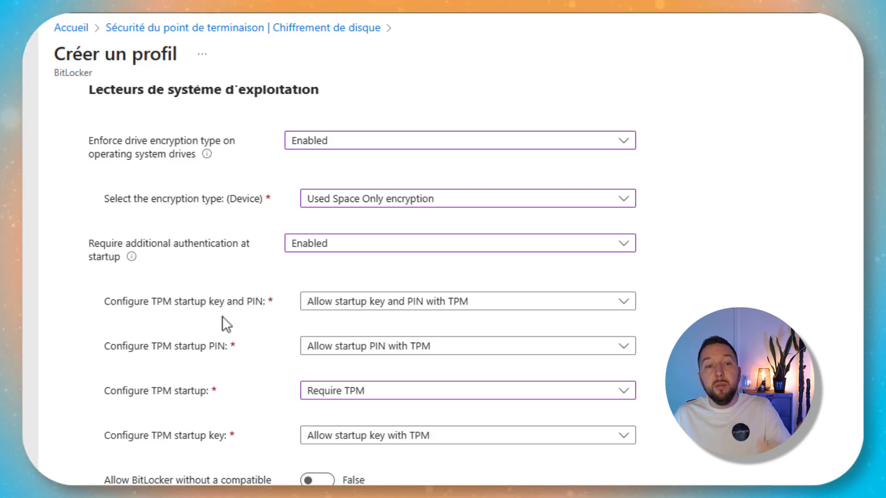
Disallow the TPM startup key and PIN combination, the TPM startup PIN, and the TPM startup key for operating system drives
click(330, 305)
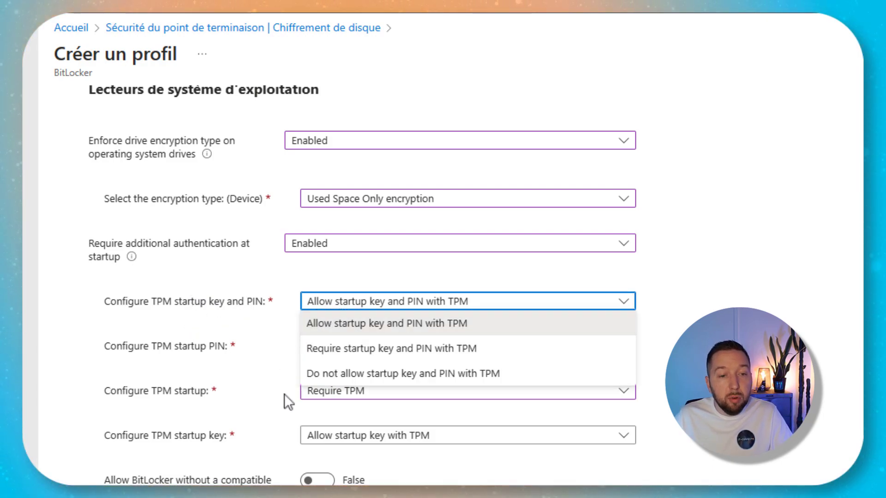
click(385, 375)
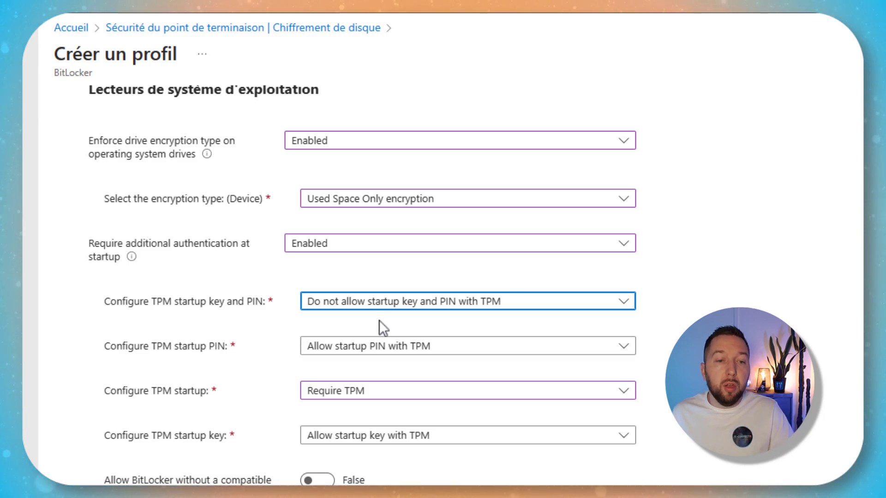
click(373, 318)
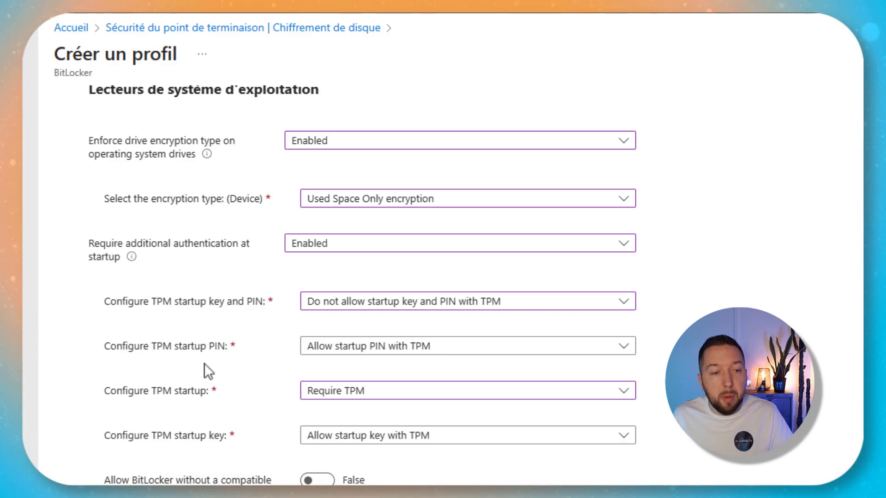
click(341, 351)
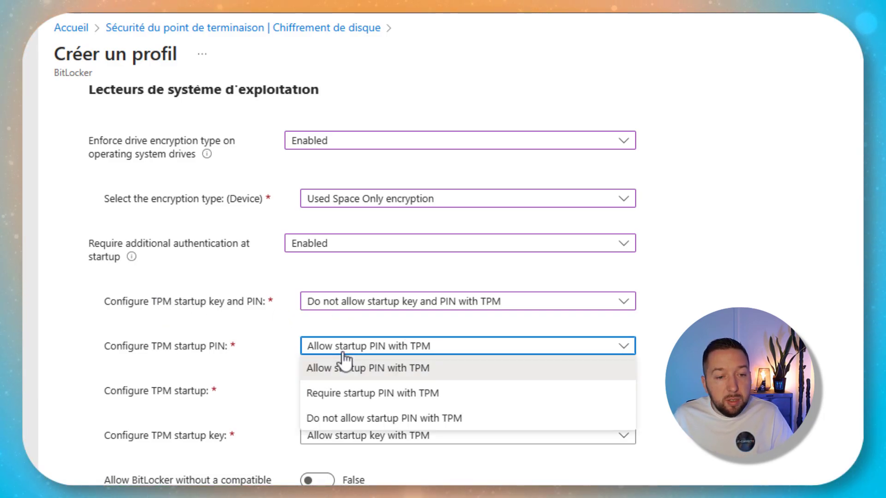
click(383, 420)
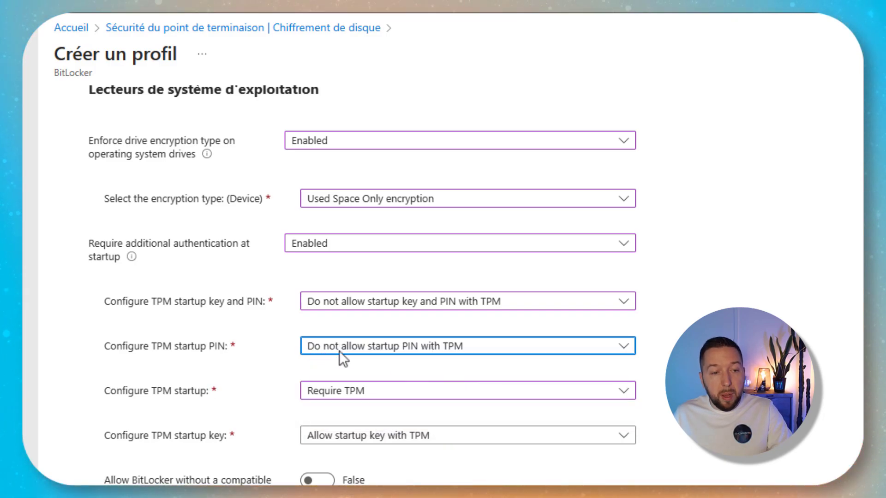
click(341, 435)
click(341, 496)
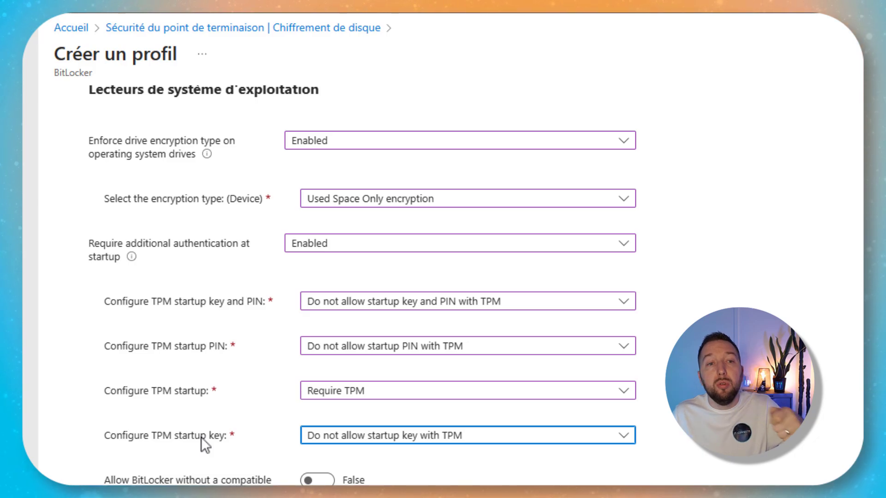
click(263, 412)
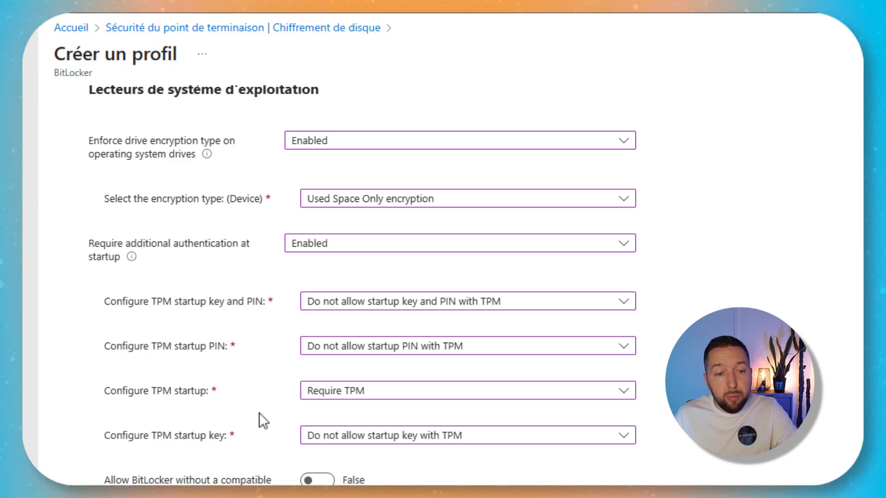
Set the option for choosing how BitLocker-protected operating system drives can be recovered to Enabled
scroll(259, 413, down, 3)
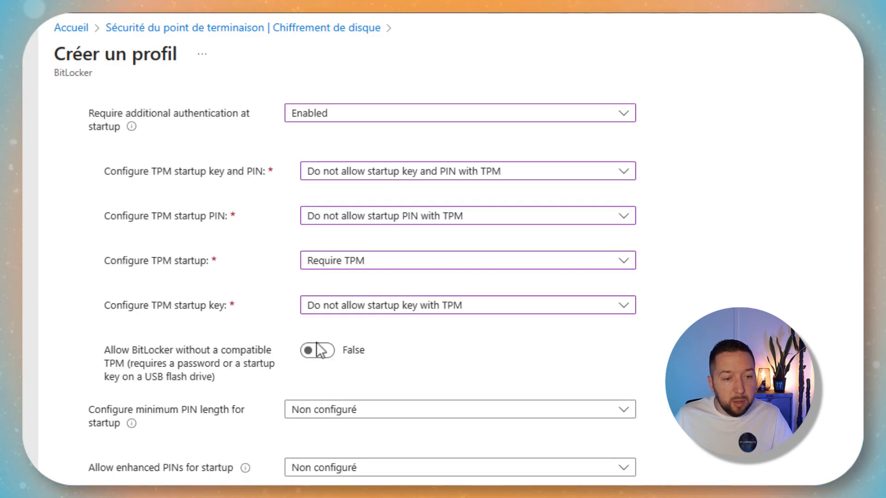
scroll(252, 350, down, 2)
scroll(221, 314, down, 3)
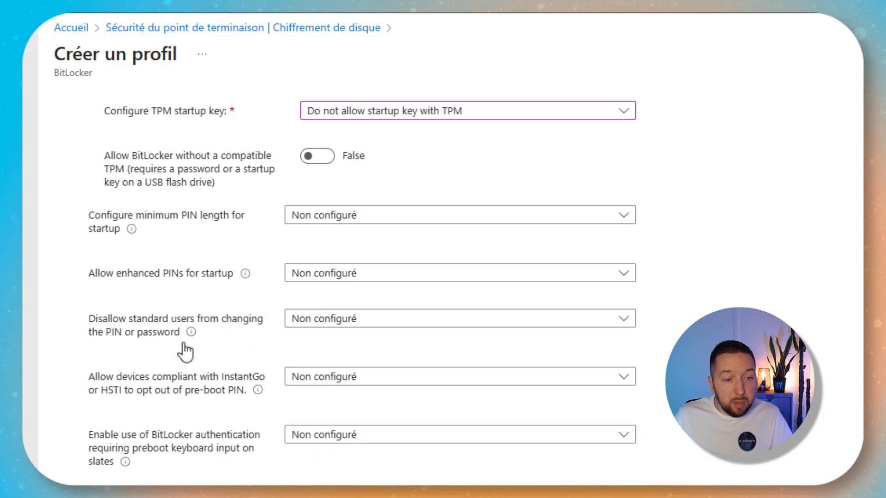
scroll(198, 390, down, 2)
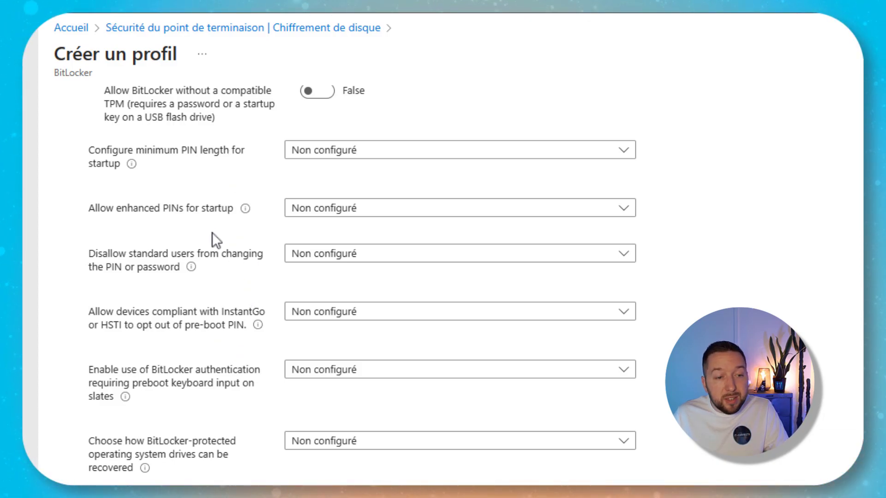
click(327, 442)
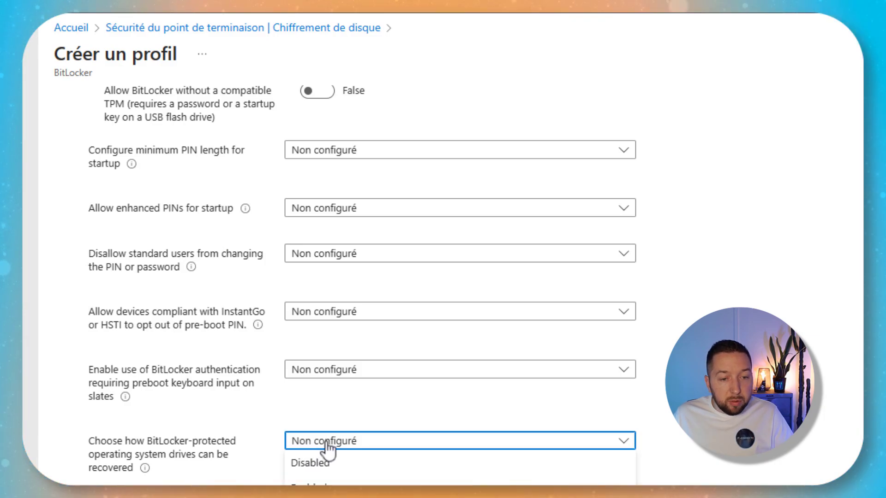
scroll(510, 443, down, 5)
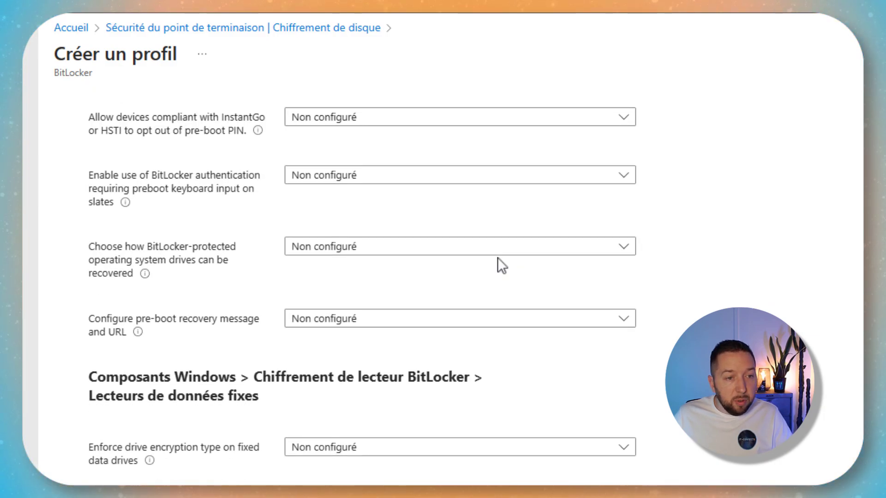
click(359, 249)
click(331, 296)
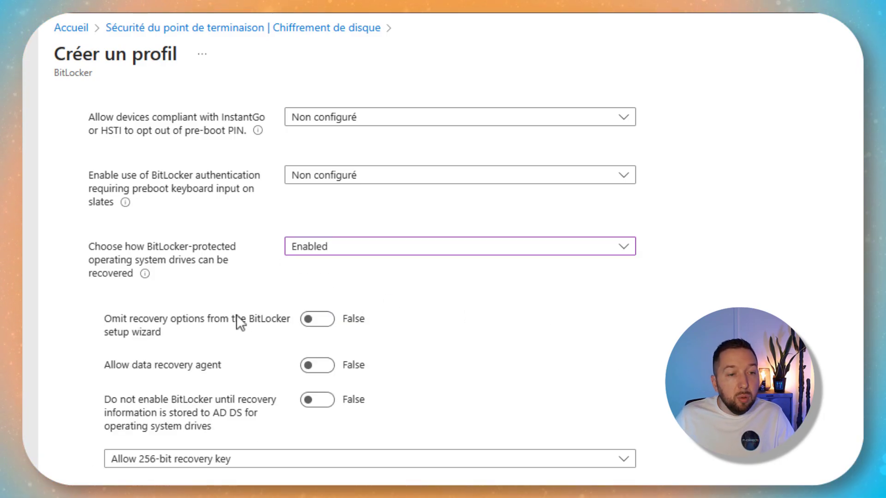
Omit recovery options from the BitLocker setup wizard, save operating system drive recovery information to AD DS, and require that storage before enabling BitLocker
click(318, 321)
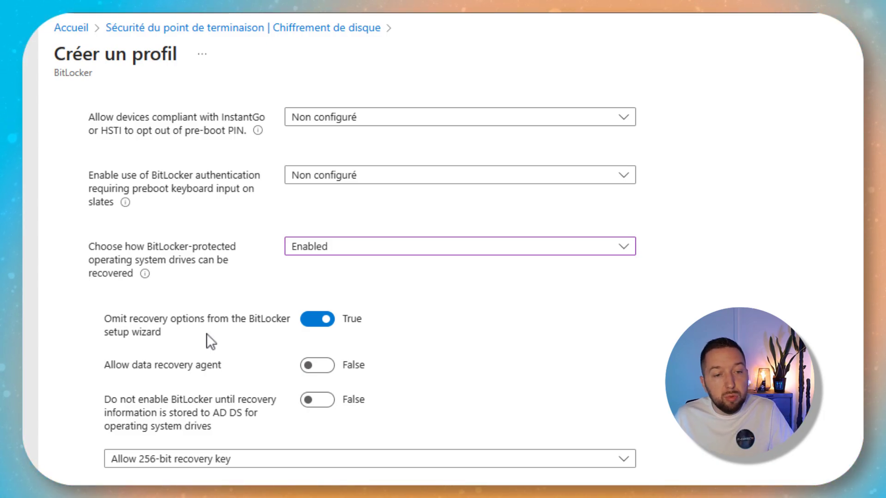
click(317, 400)
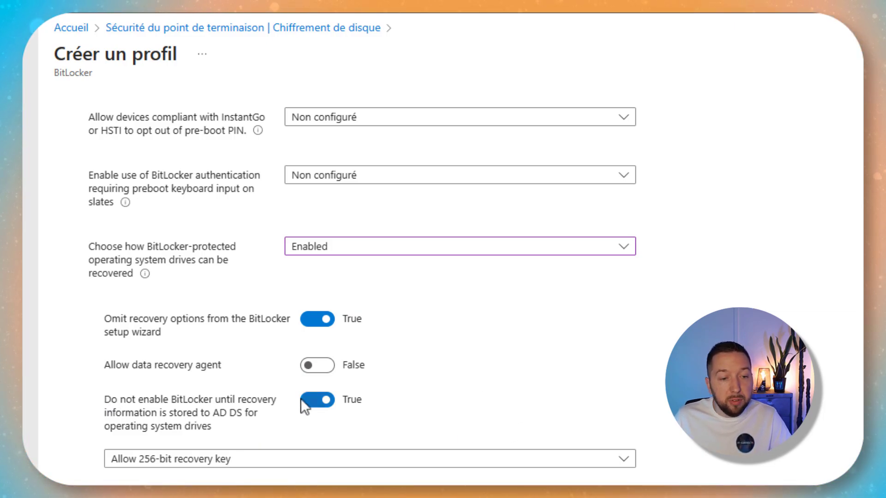
scroll(754, 277, down, 4)
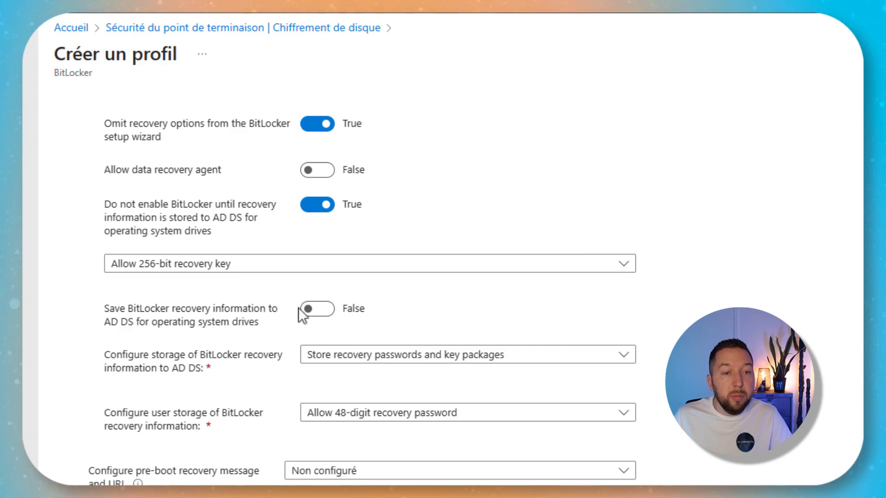
click(331, 311)
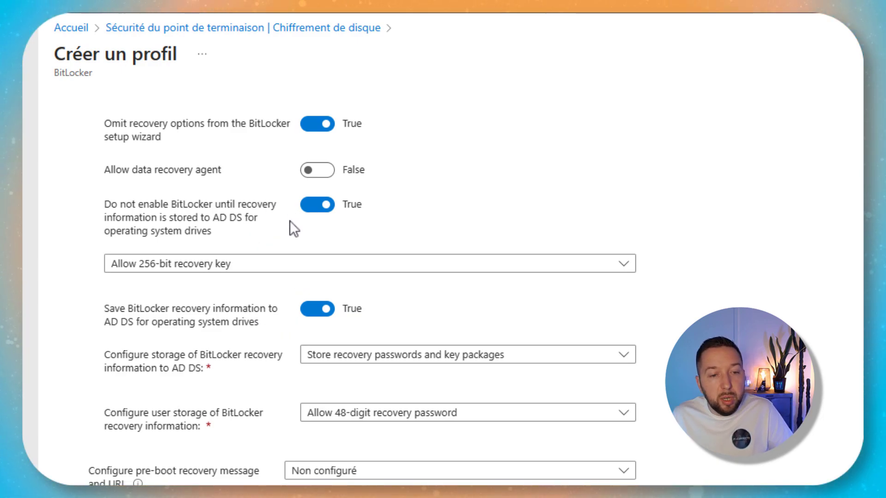
Examine the AD DS storage and user storage options for BitLocker recovery information without changing either selection
click(371, 362)
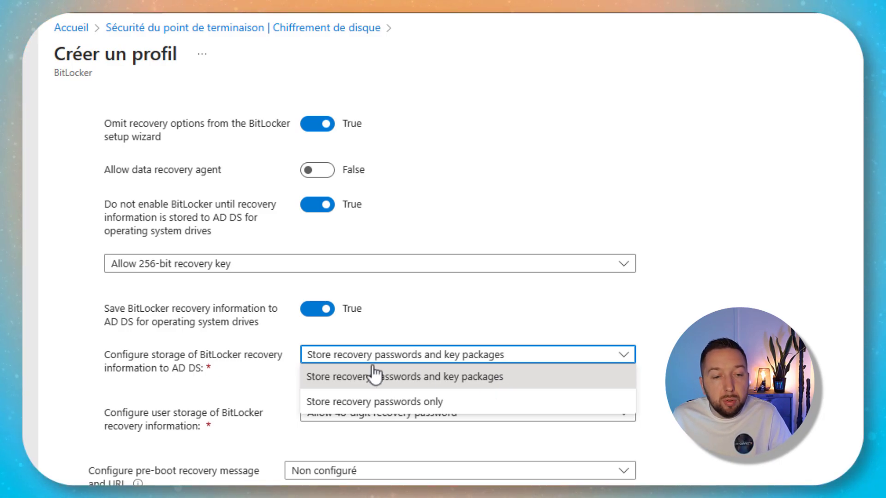
click(544, 362)
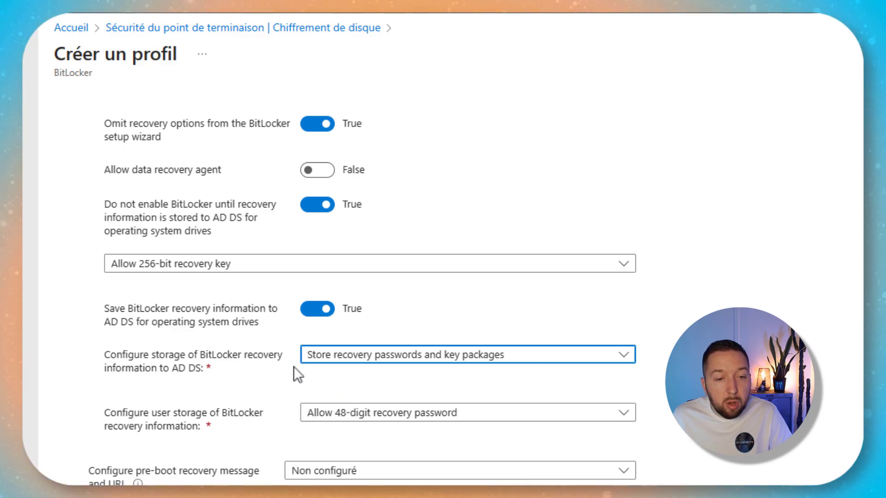
click(128, 417)
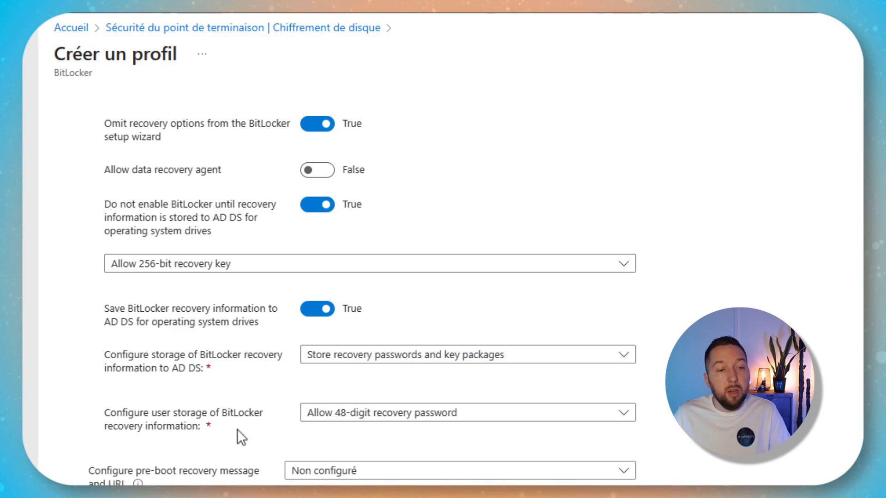
click(355, 418)
click(354, 418)
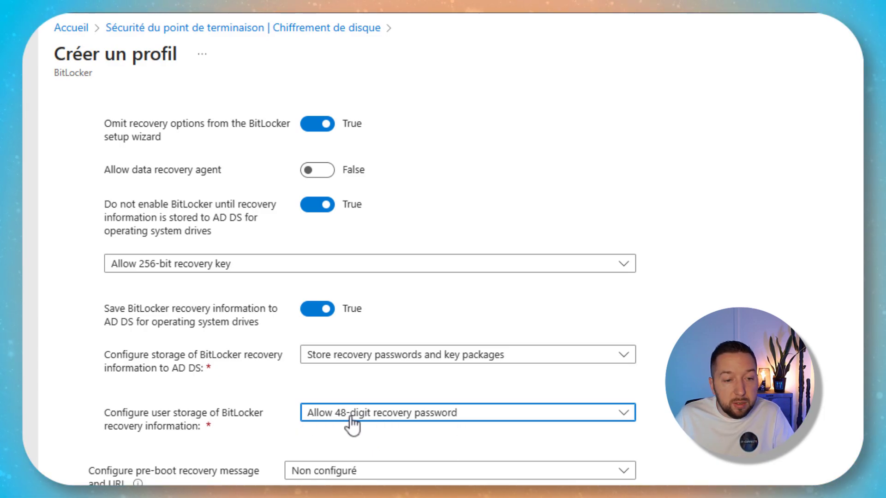
Enable enforcement of the drive encryption type on fixed data drives and choose Used Space Only encryption
scroll(824, 281, down, 7)
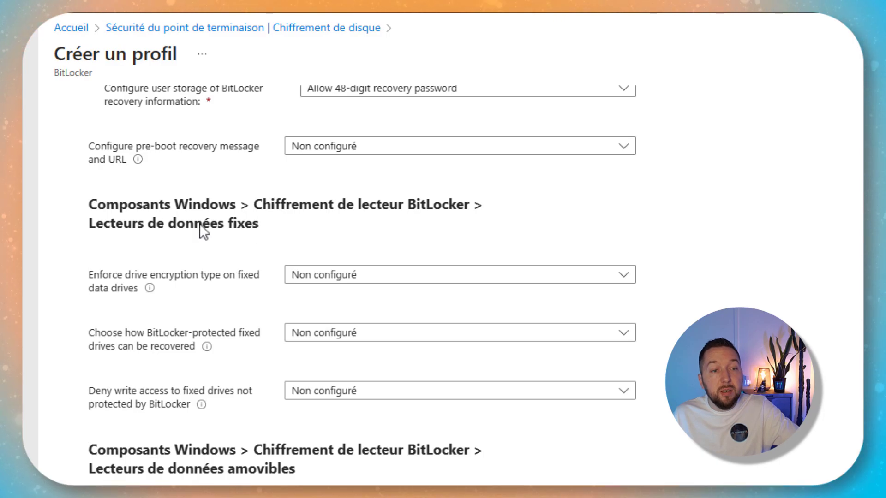
scroll(322, 238, up, 3)
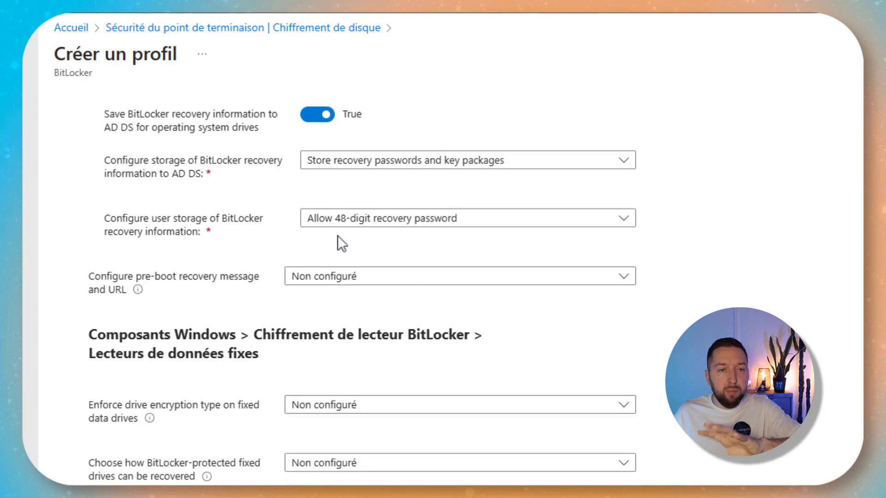
scroll(390, 283, up, 6)
scroll(383, 238, up, 20)
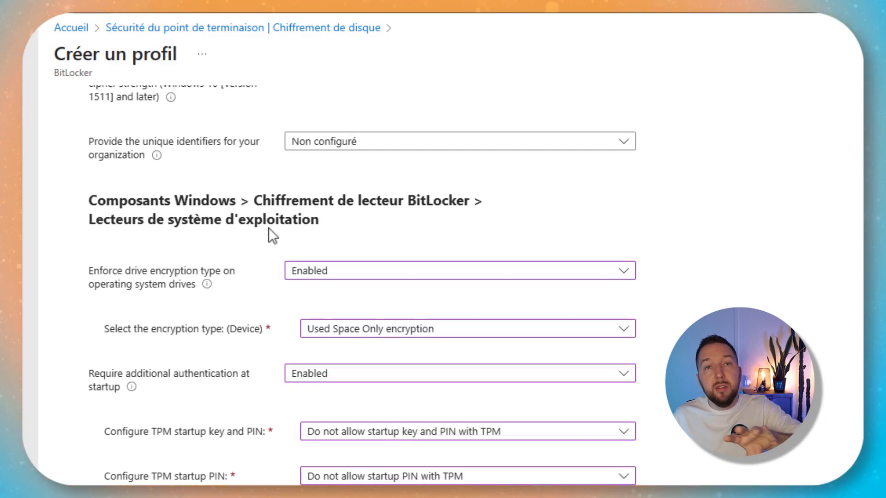
scroll(272, 230, down, 7)
scroll(269, 221, down, 15)
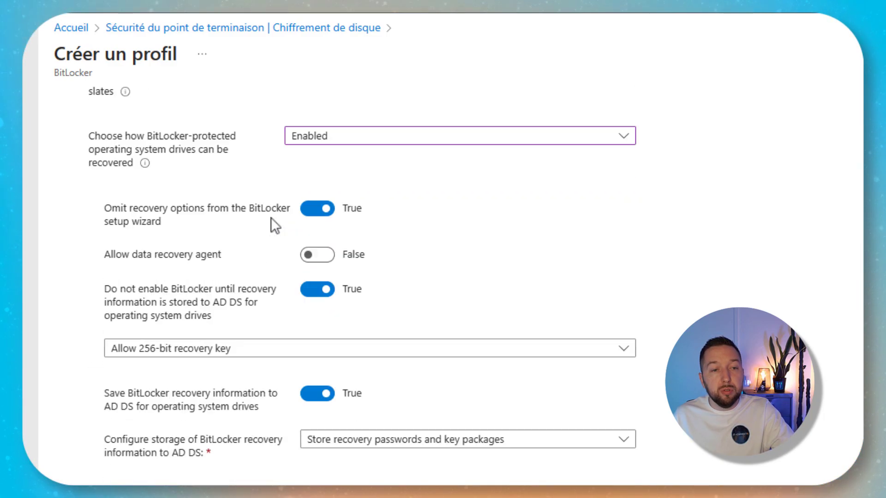
scroll(270, 217, down, 6)
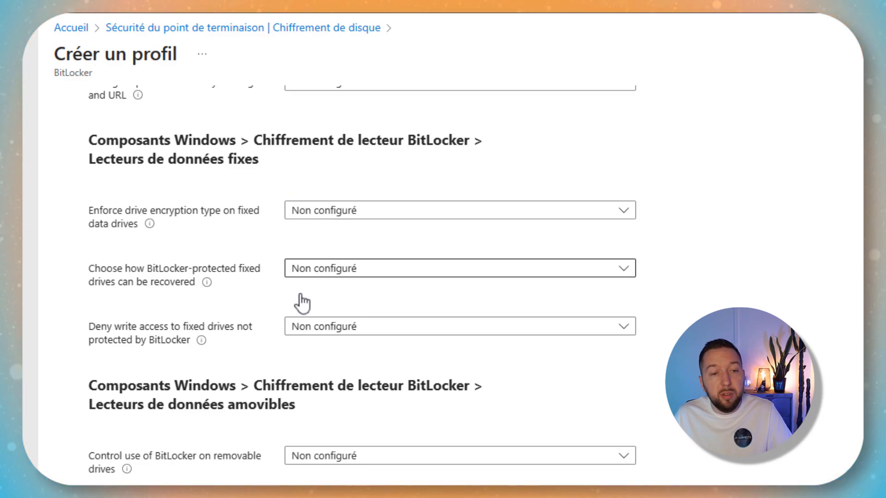
click(363, 214)
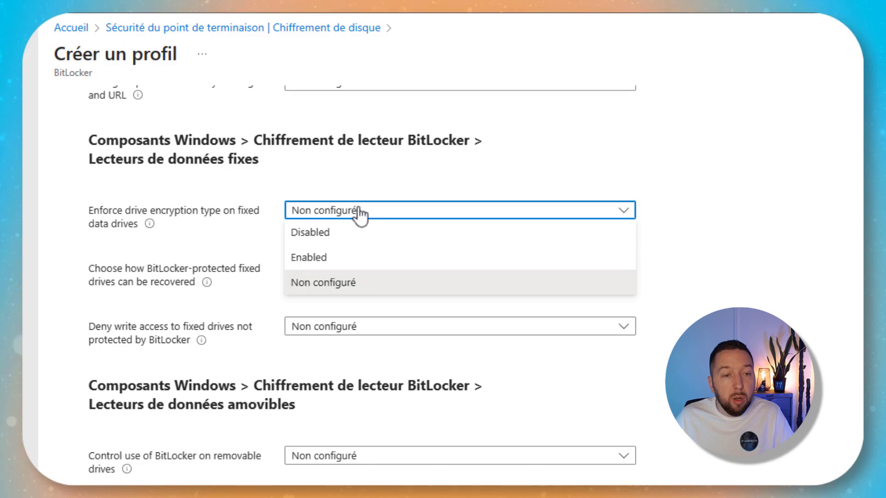
click(303, 258)
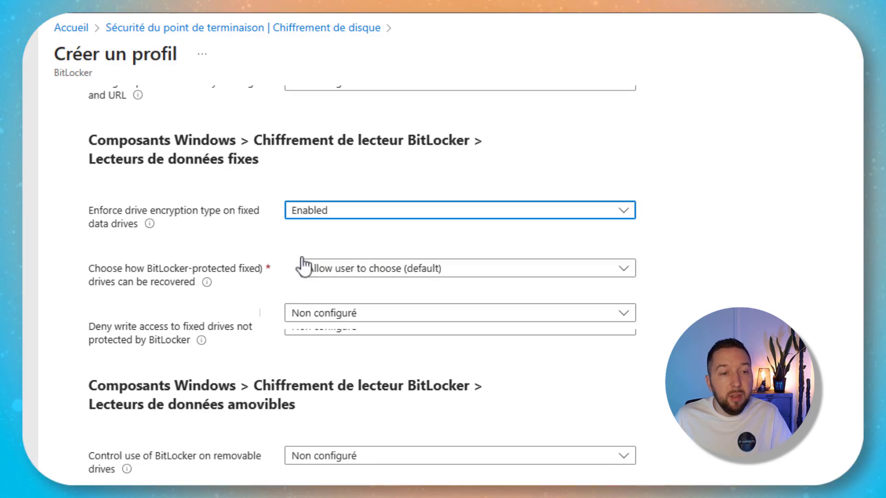
click(366, 266)
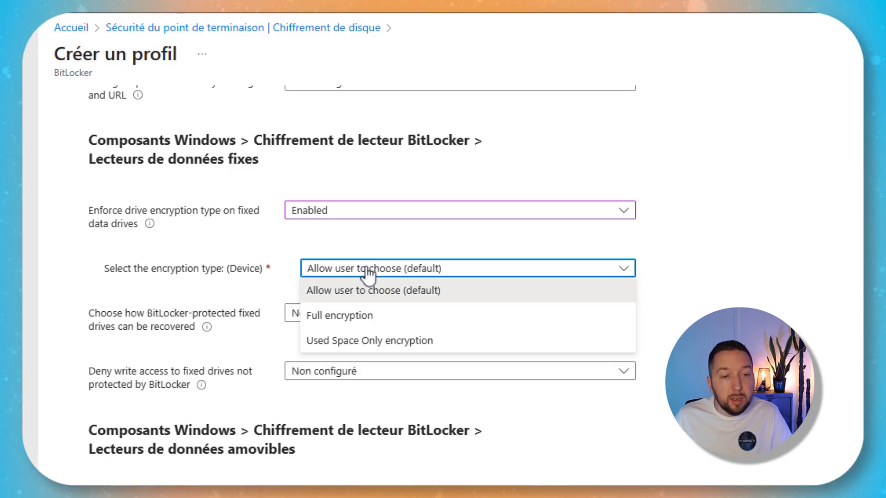
click(346, 342)
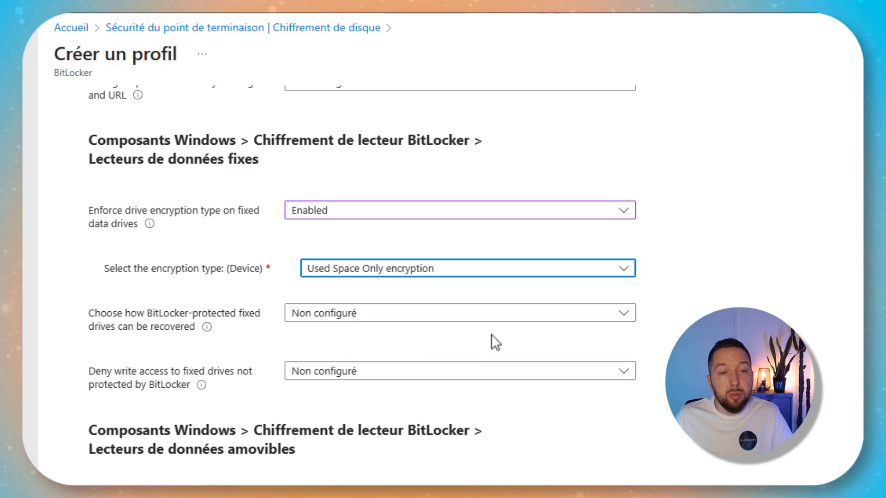
click(229, 291)
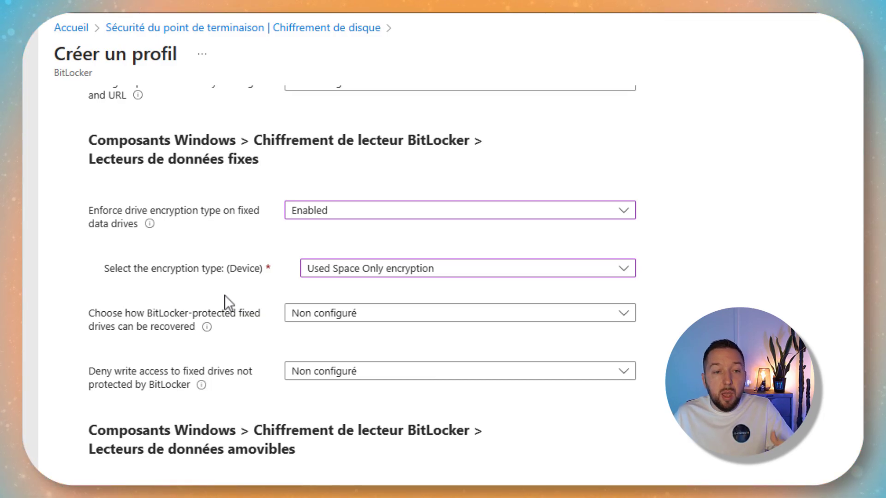
Enable fixed drive recovery, requiring AD DS storage before enabling BitLocker and using Backup recovery passwords and key packages for AD DS storage
click(320, 313)
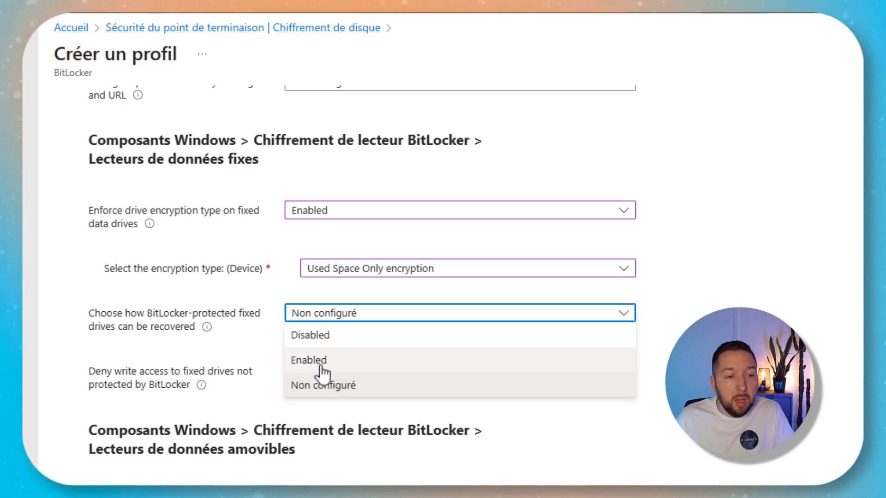
click(321, 365)
scroll(297, 291, down, 3)
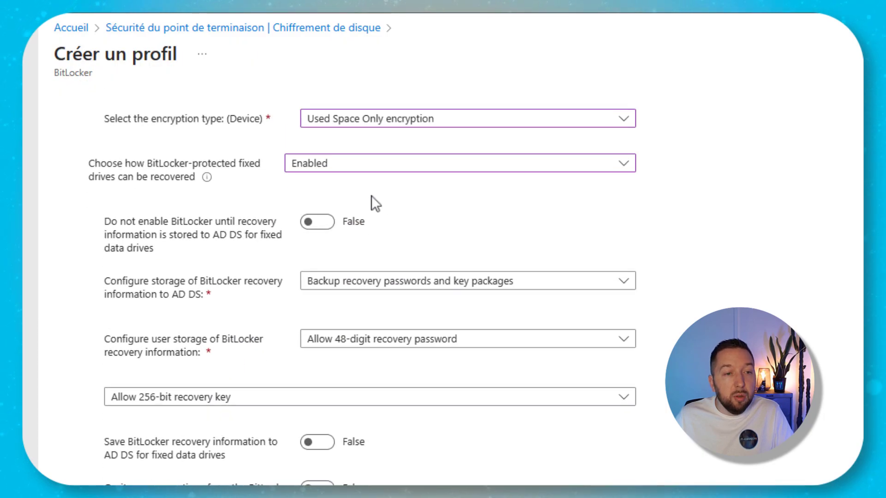
scroll(375, 203, up, 1)
click(322, 243)
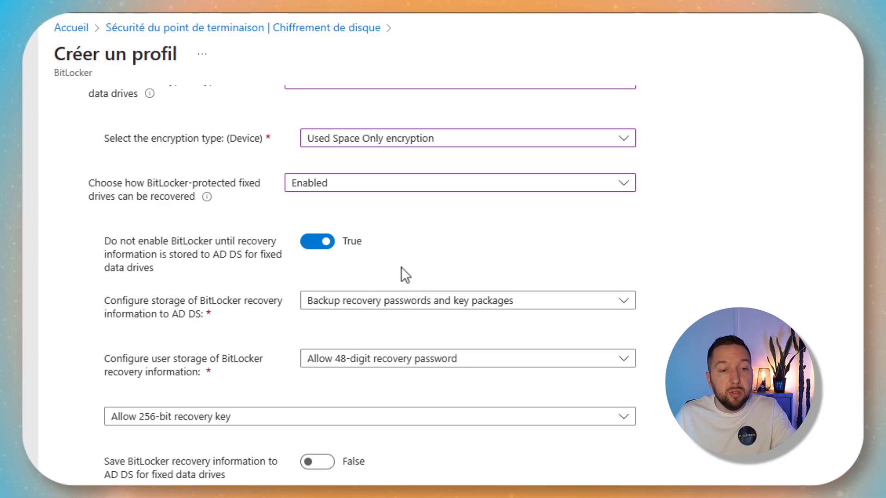
click(410, 301)
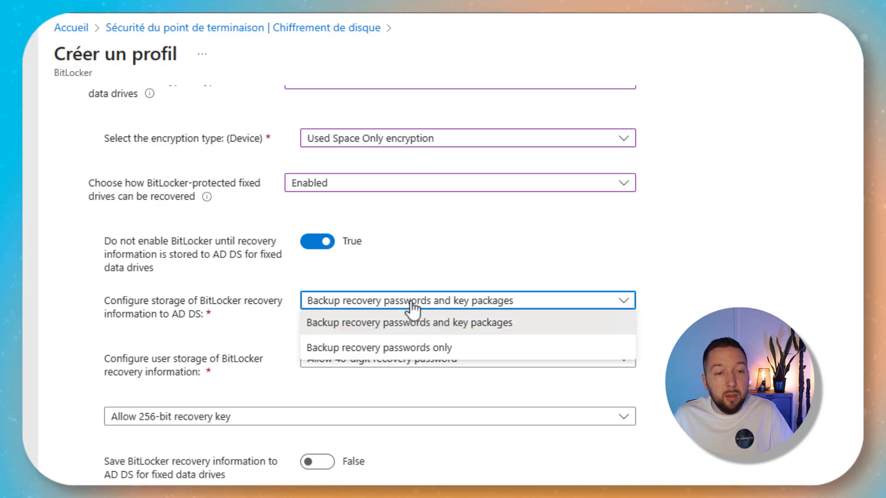
click(318, 325)
scroll(355, 283, down, 3)
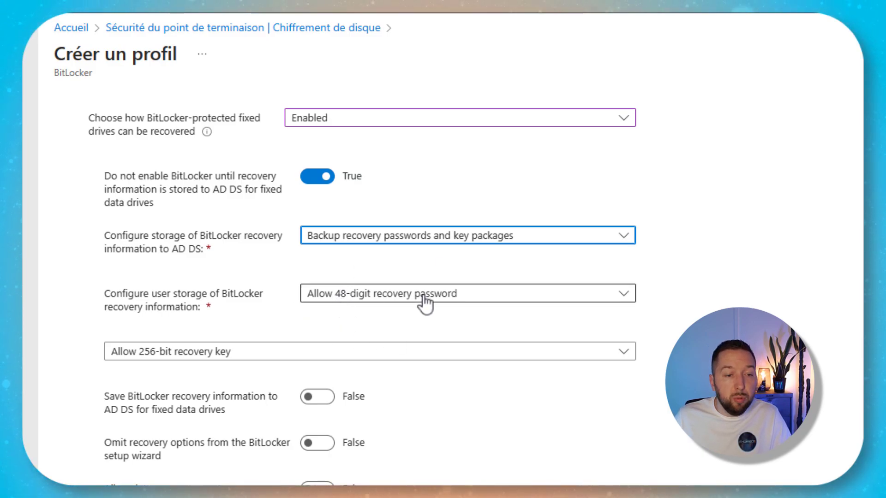
Save BitLocker recovery information to AD DS for fixed data drives and omit recovery options from the BitLocker setup wizard
scroll(246, 256, down, 3)
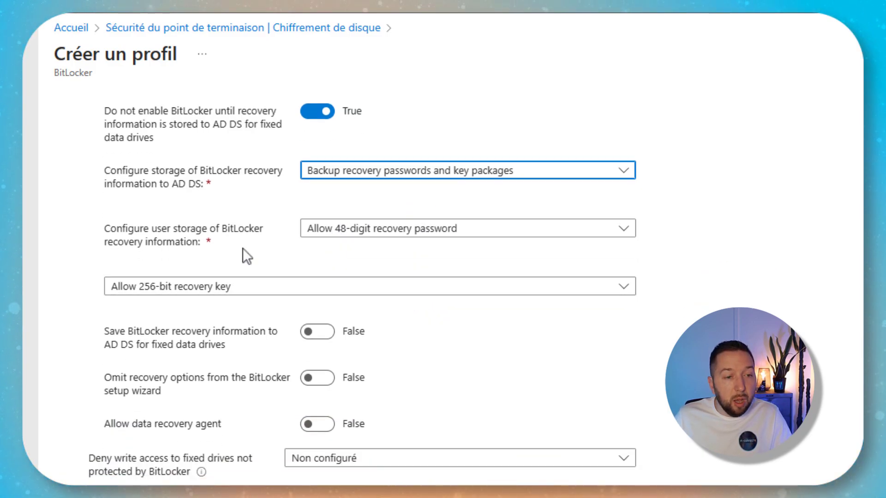
click(319, 333)
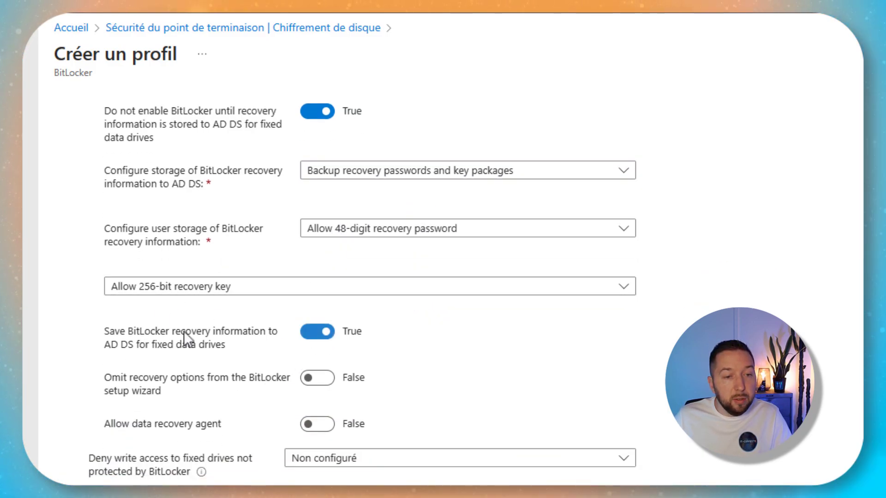
click(319, 379)
Set the option denying write access to fixed drives not protected by BitLocker to Disabled
scroll(469, 369, down, 5)
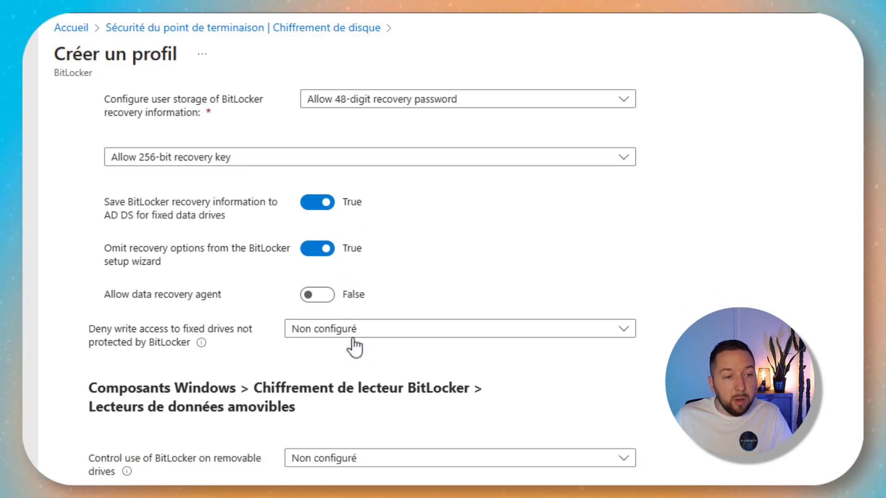
click(353, 342)
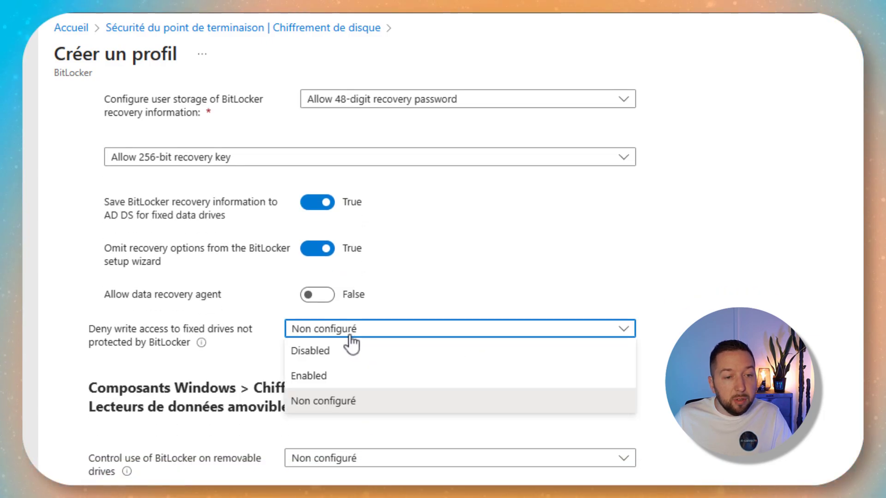
click(310, 354)
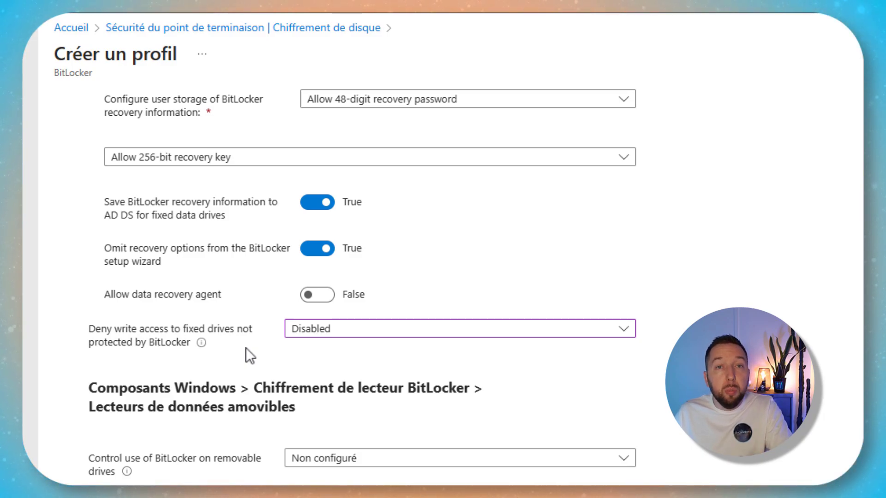
Enable control of BitLocker use on removable drives and allow users to apply BitLocker protection on removable data drives
scroll(774, 303, down, 2)
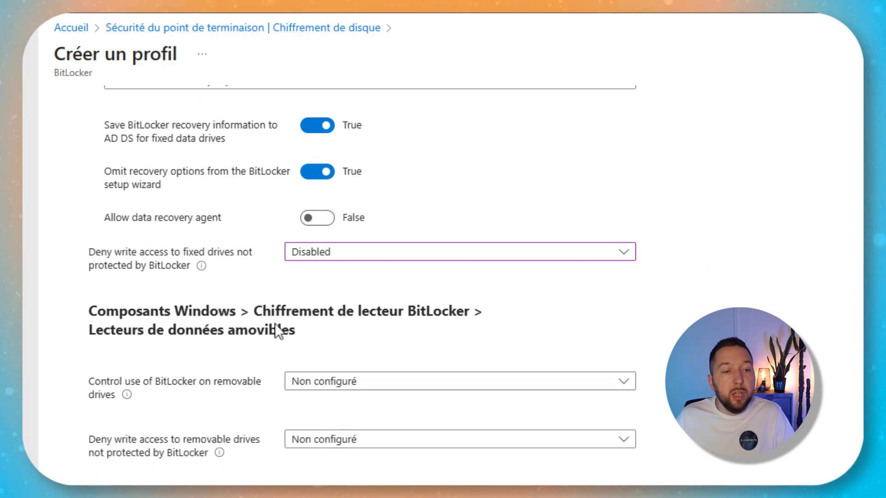
click(356, 387)
click(322, 431)
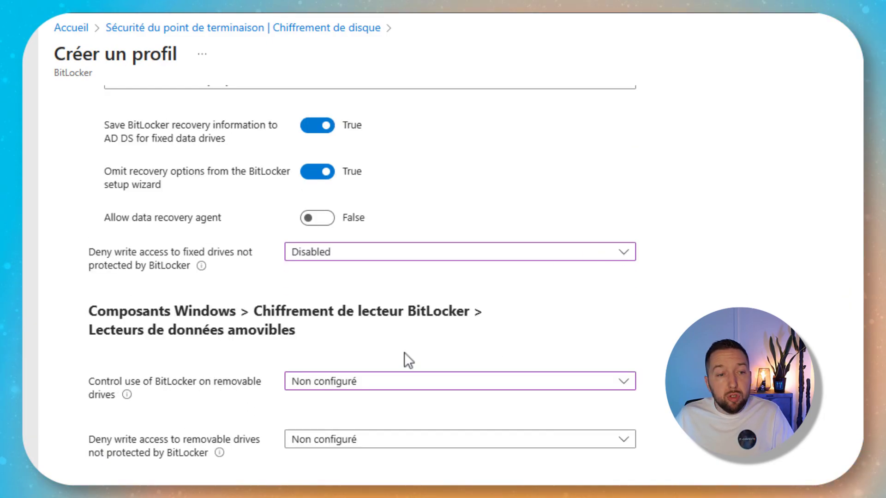
click(335, 392)
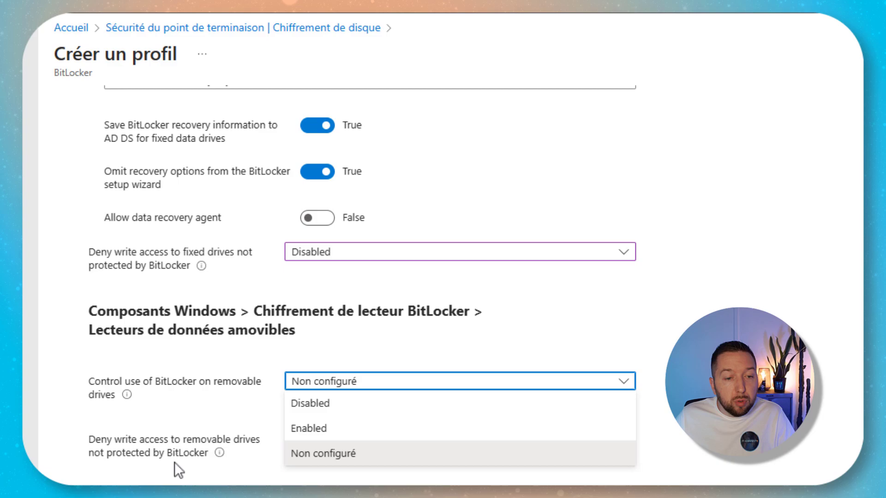
click(306, 430)
scroll(625, 320, down, 2)
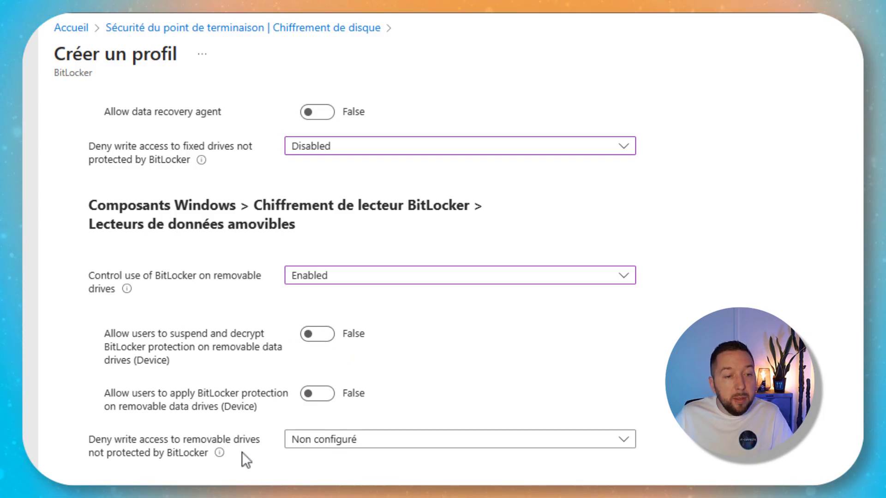
click(325, 403)
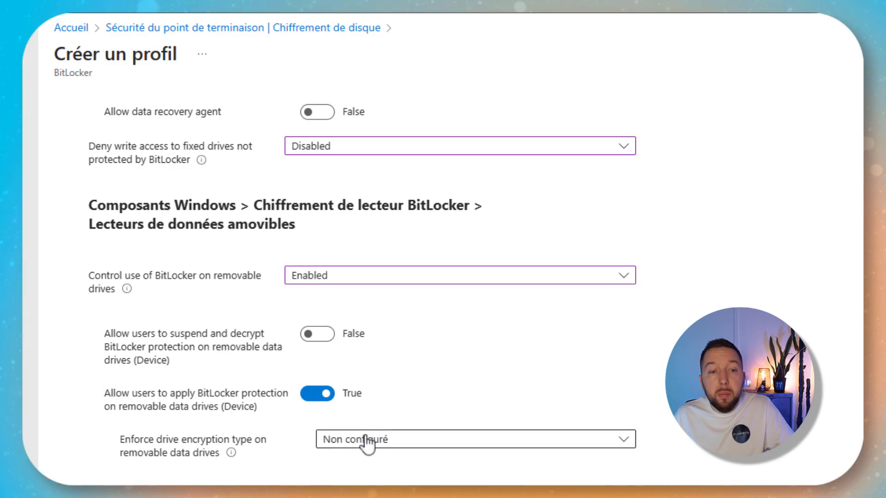
Enforce Used Space Only encryption on removable data drives and set denying write access to unprotected removable drives to Disabled
scroll(643, 357, down, 2)
click(383, 388)
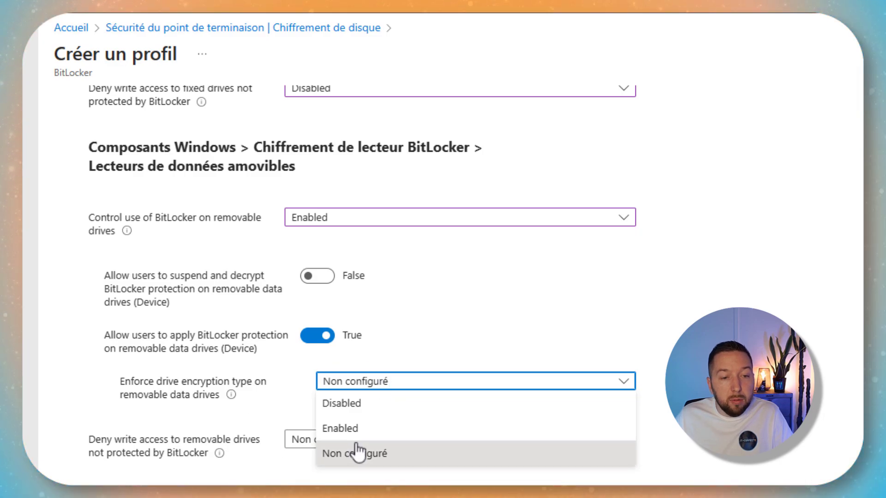
click(341, 428)
scroll(461, 406, down, 2)
click(475, 398)
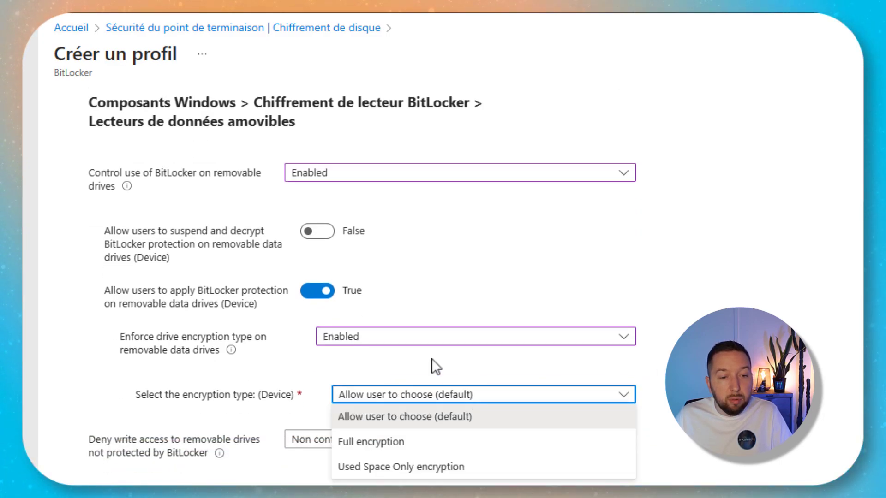
click(372, 468)
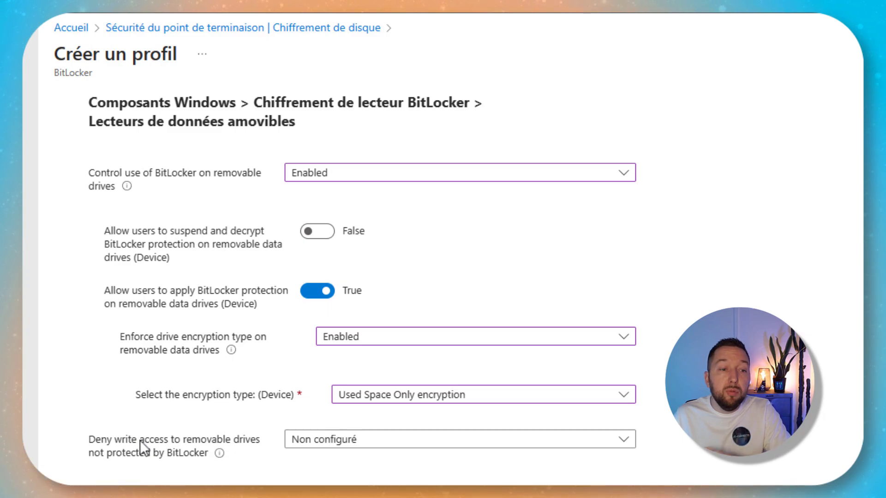
click(354, 442)
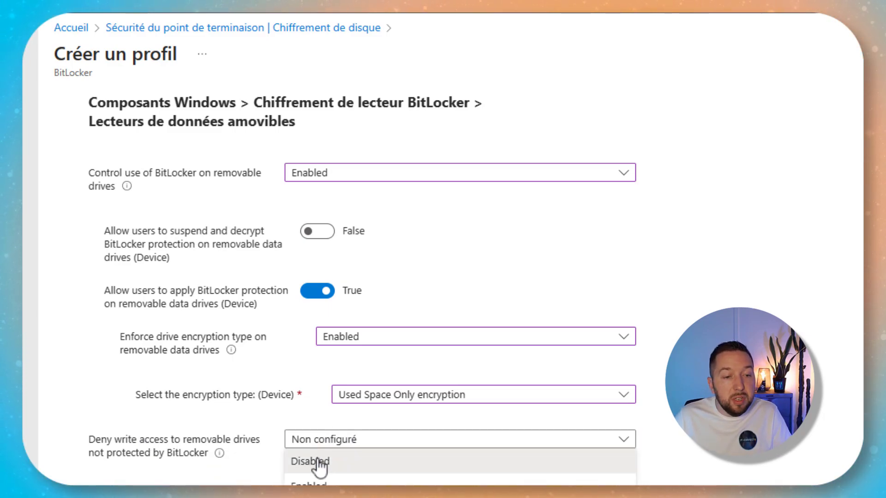
click(318, 462)
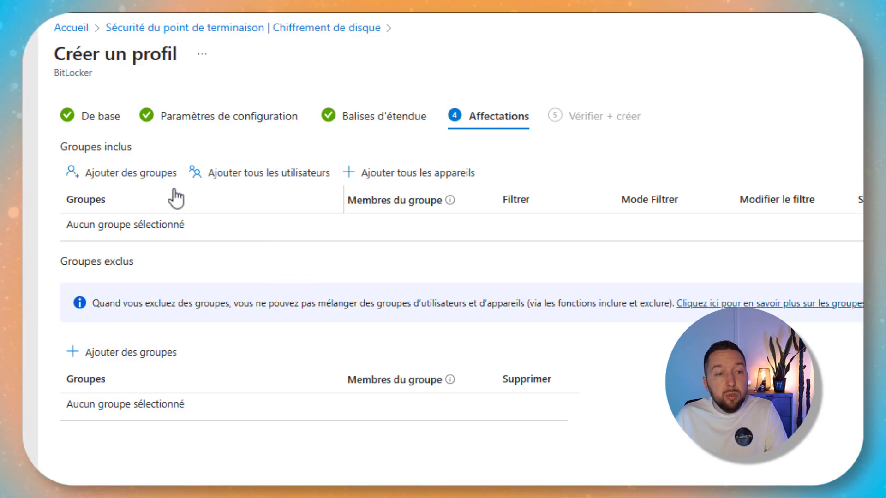
Assign the profile to the PC_Windows_BitLocker group and review its summary
click(148, 180)
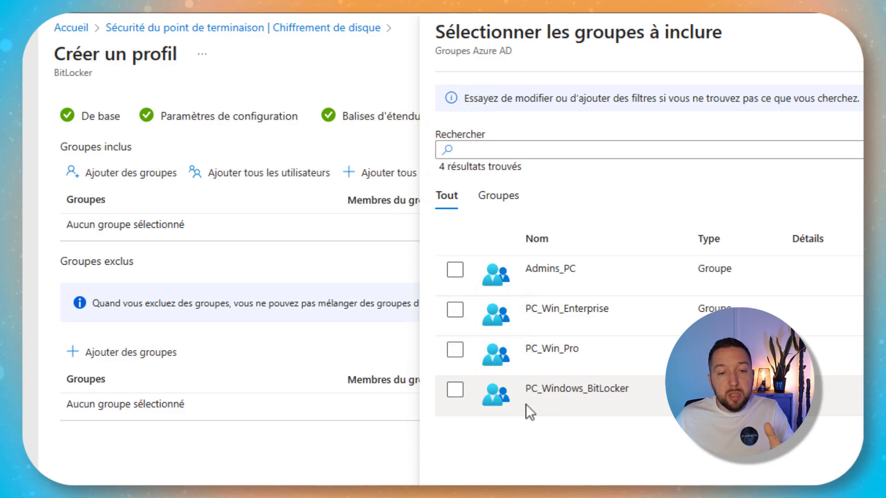
click(456, 391)
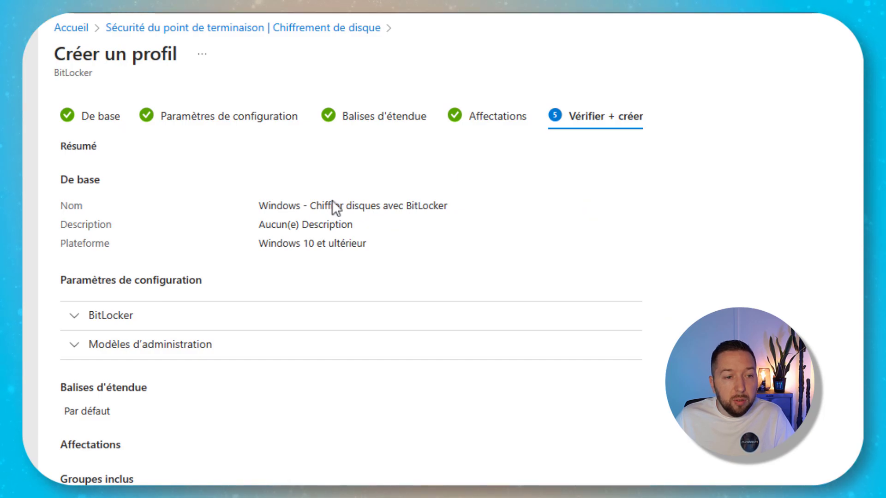
scroll(332, 204, down, 4)
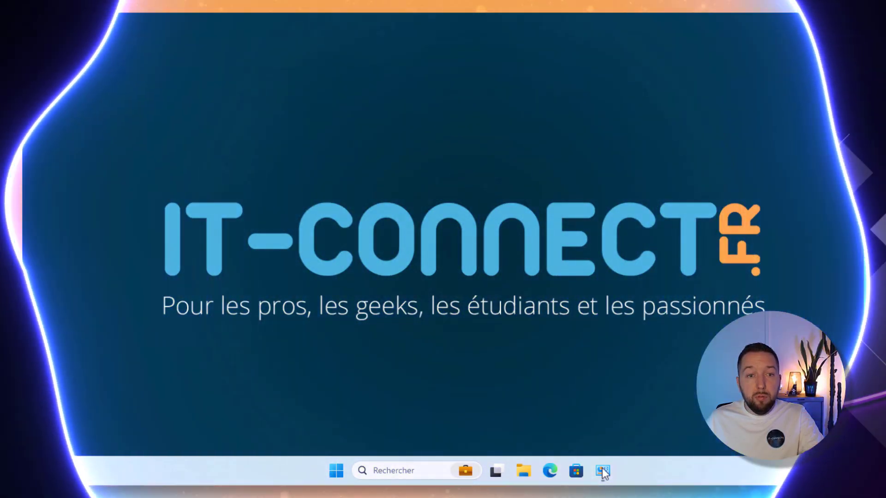
Switch to the client PC, check BitLocker Drive Encryption, and open the connected work account's management information in Windows Settings
click(602, 470)
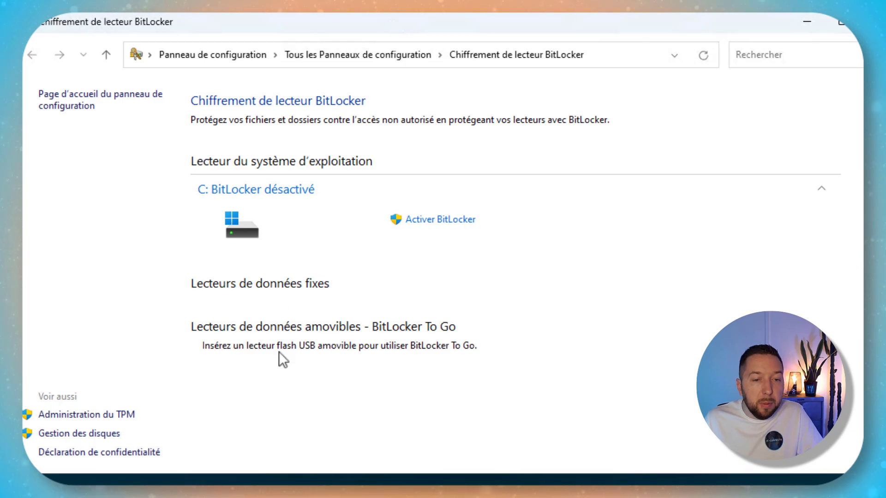
key(super)
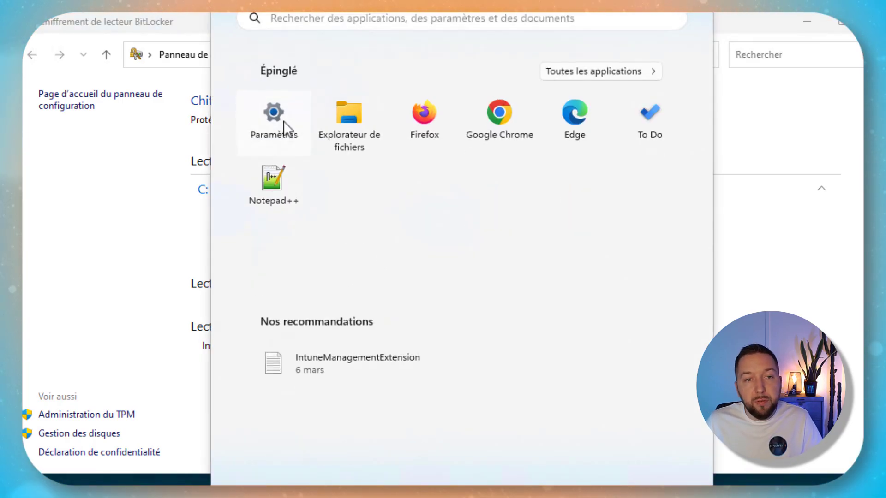
click(283, 121)
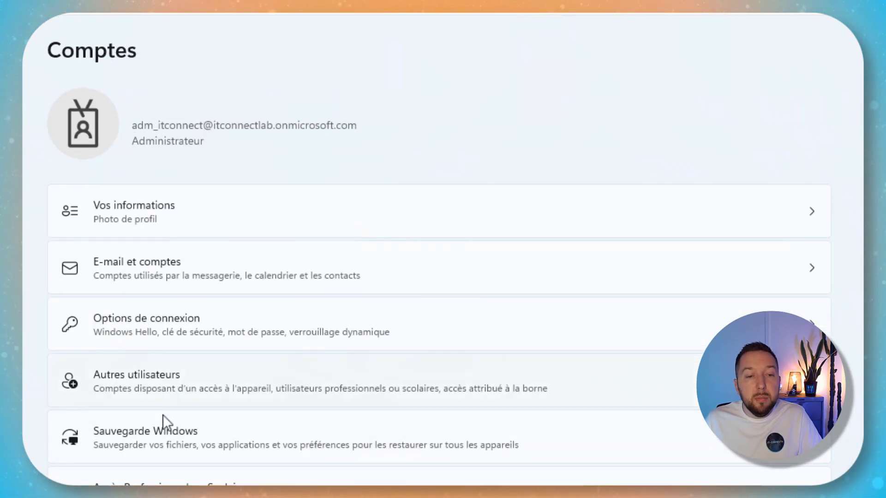
click(167, 482)
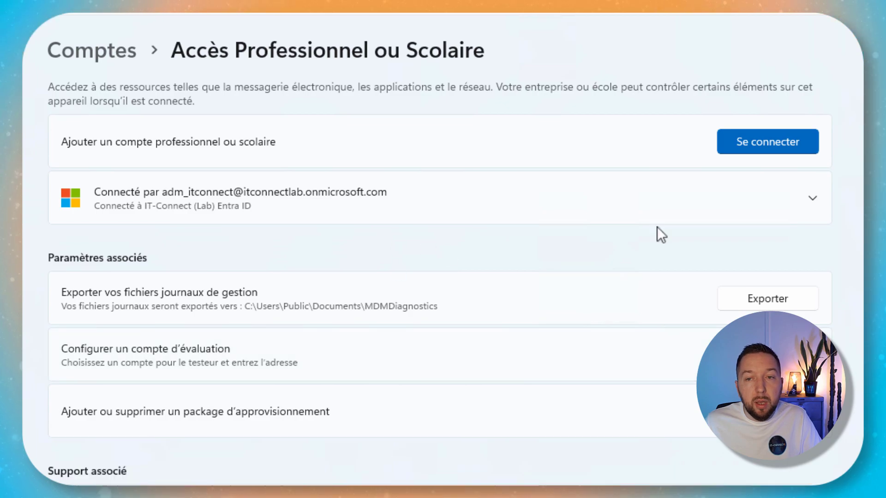
click(762, 192)
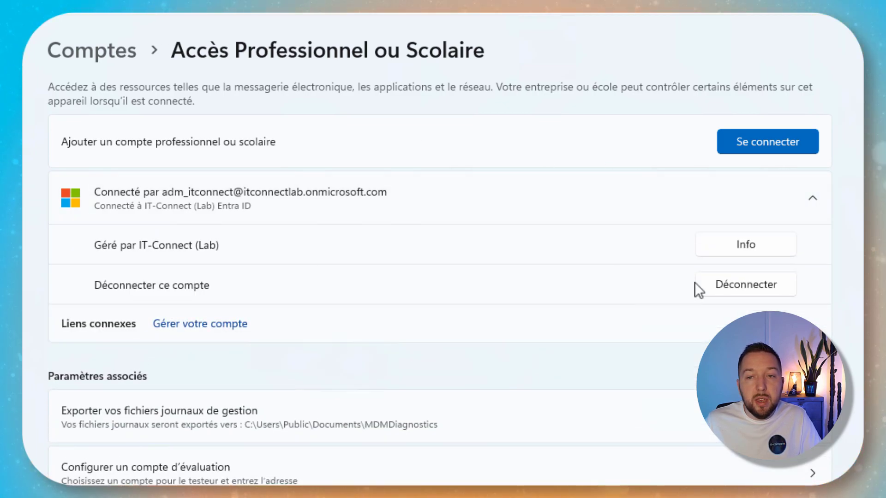
click(725, 247)
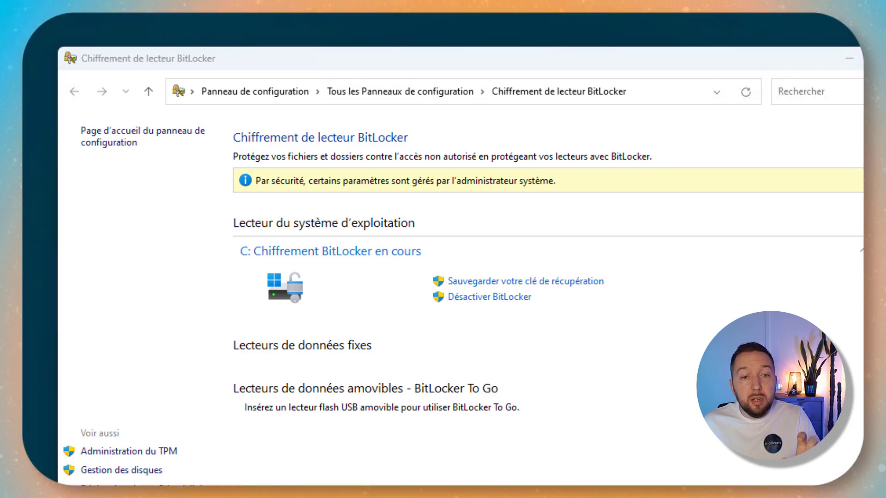
Open File Explorer on the client PC
key(super+e)
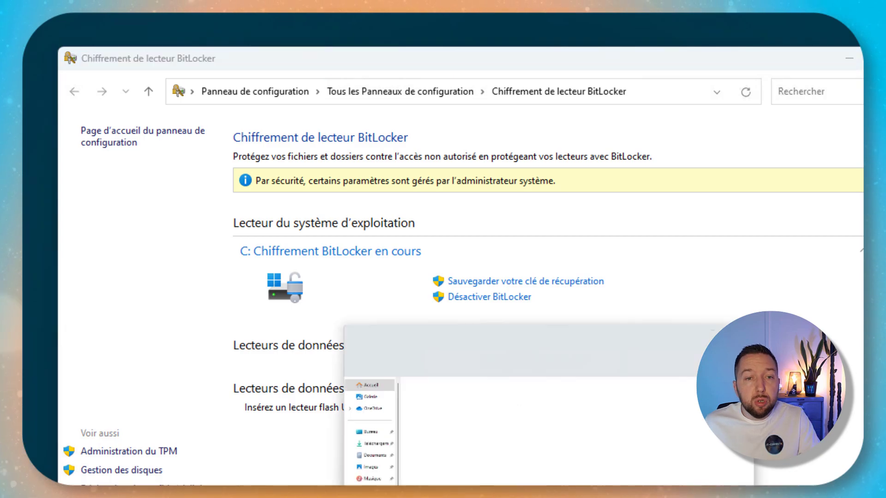
click(196, 447)
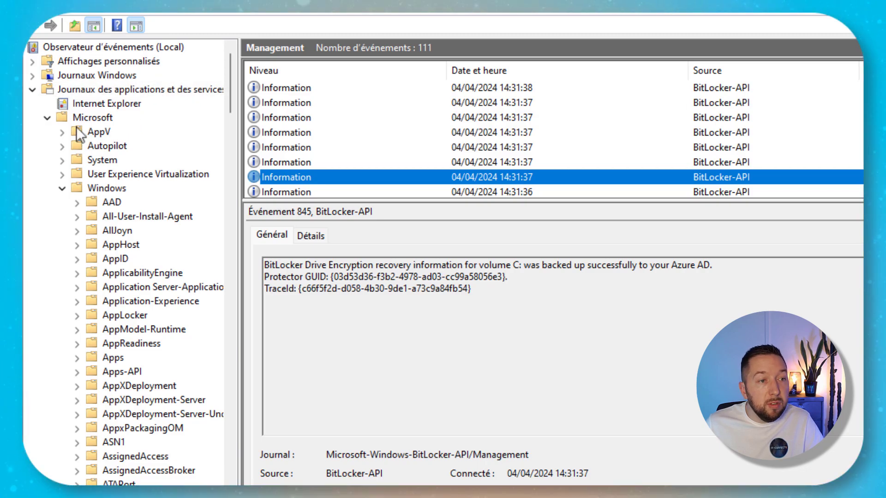
In Event Viewer, examine the BitLocker-API Management log and read event 845 about the recovery information for volume C:
scroll(143, 184, down, 9)
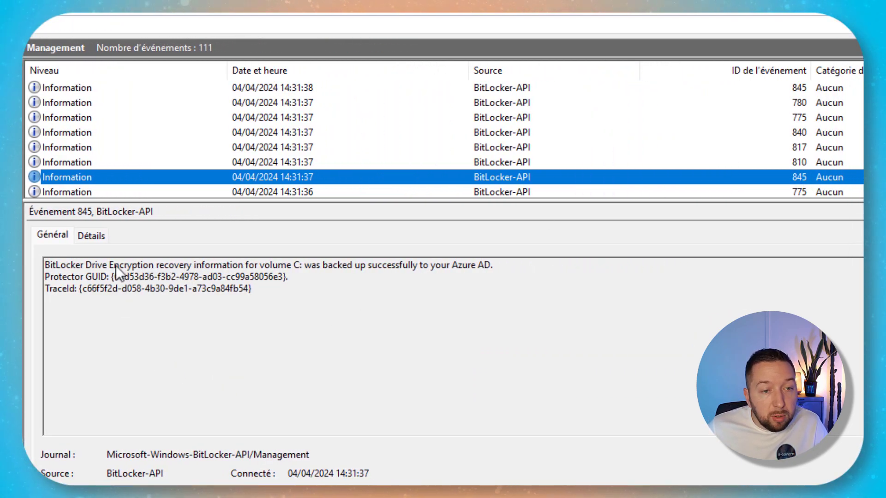
drag(109, 264, 192, 264)
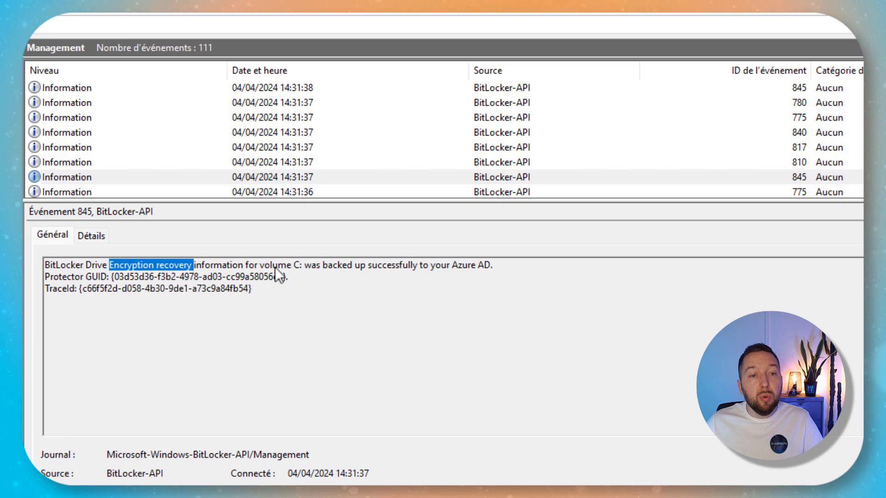
drag(260, 266, 458, 264)
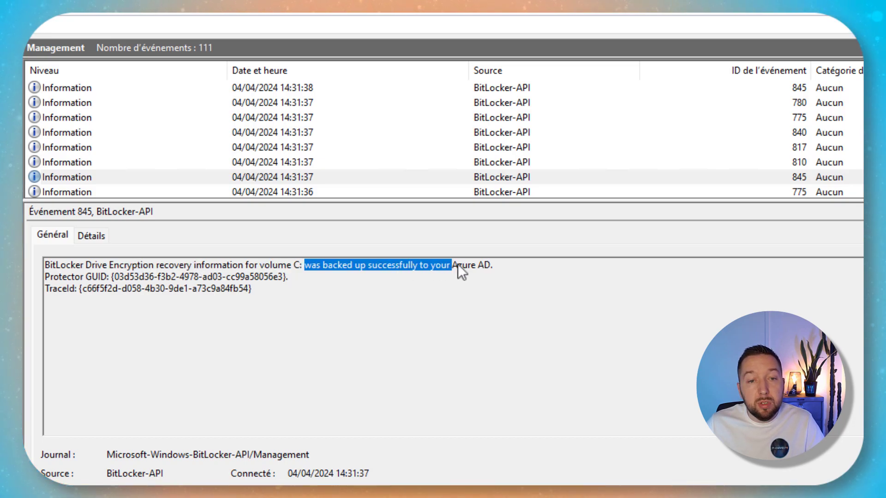
click(517, 265)
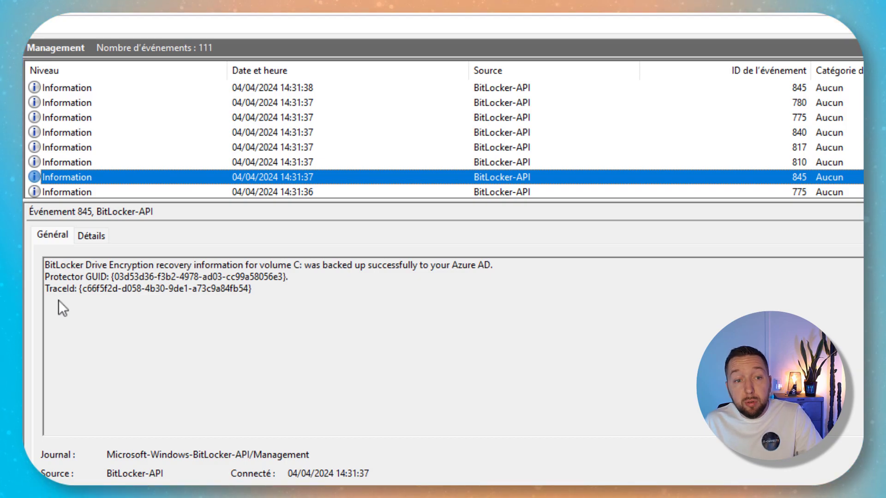
Browse to the newest event in the BitLocker-API Management log, event 768, and examine the encrypted volume and encryption algorithm
key(Up)
key(Up)
key(Up)
key(Up)
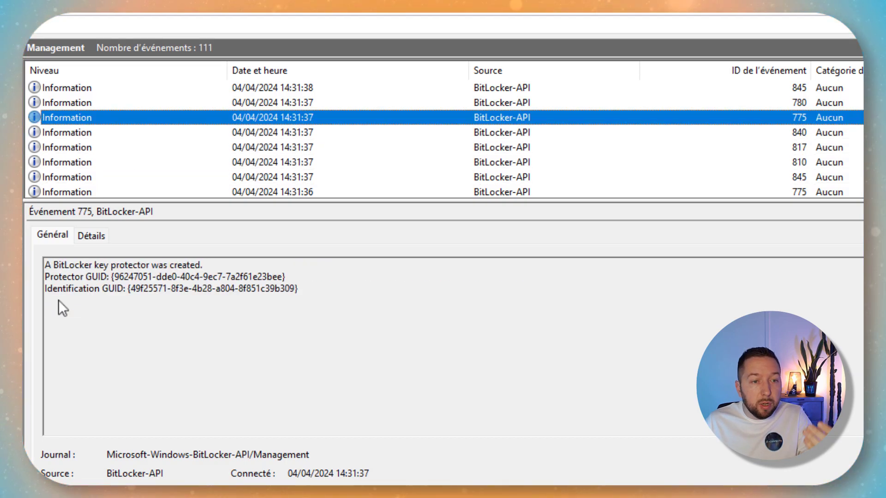
key(Up)
key(Up)
key(Up)
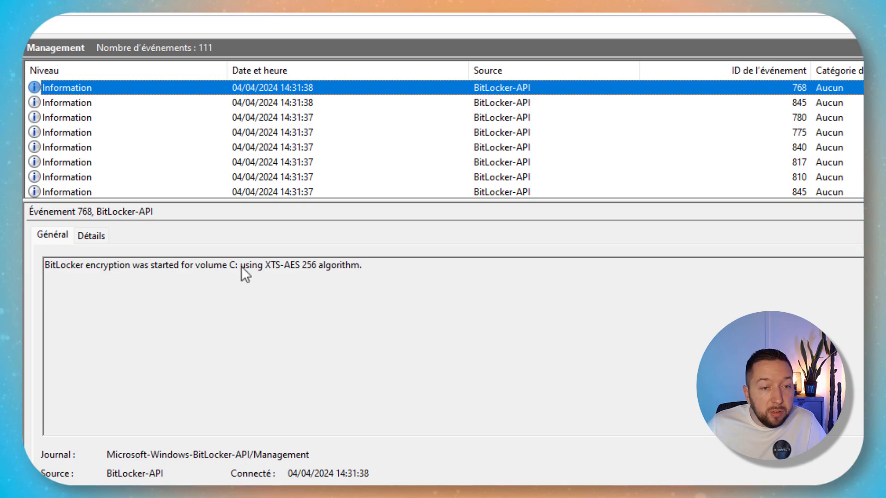
drag(238, 266, 195, 267)
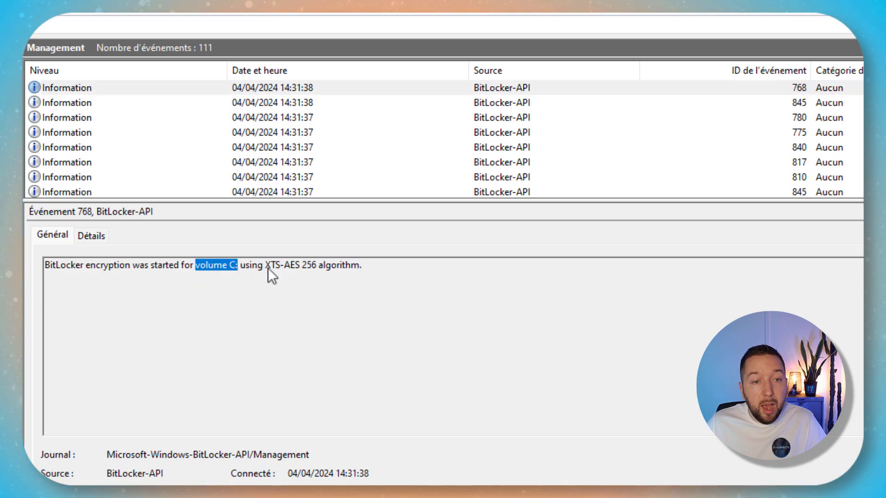
drag(267, 268, 317, 268)
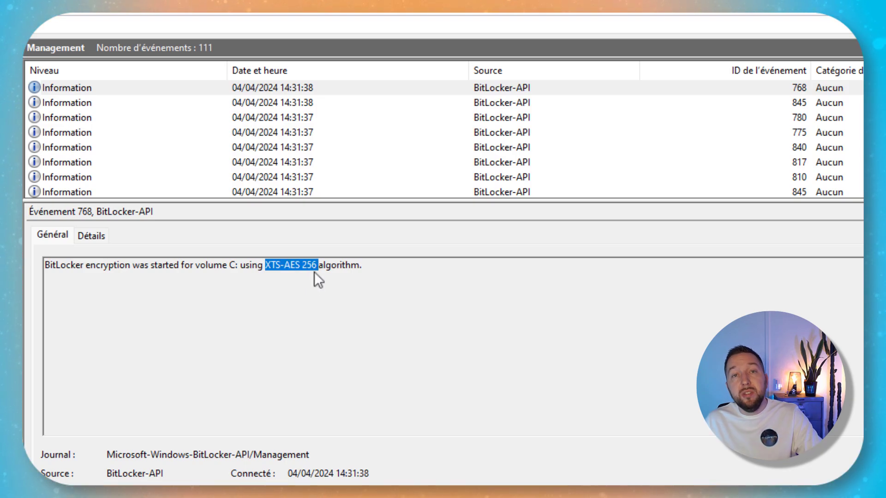
click(402, 85)
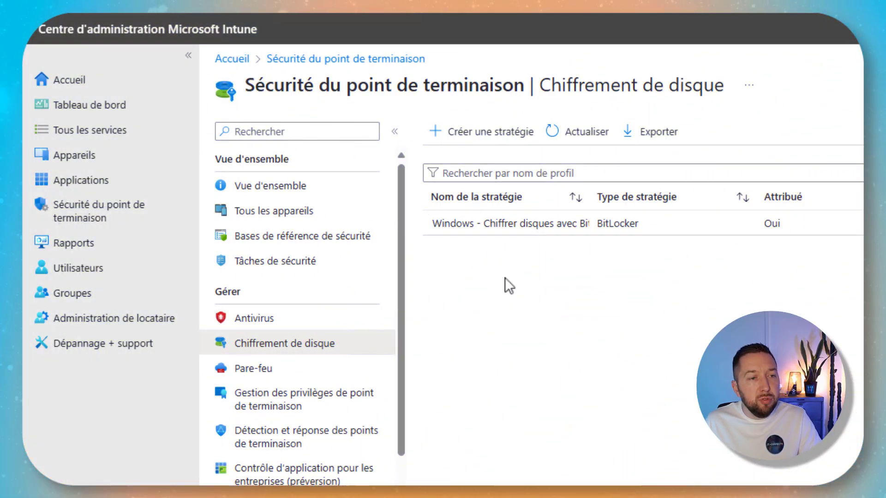
In the Intune admin center, open the device encryption status report from device monitoring and refresh it
click(110, 156)
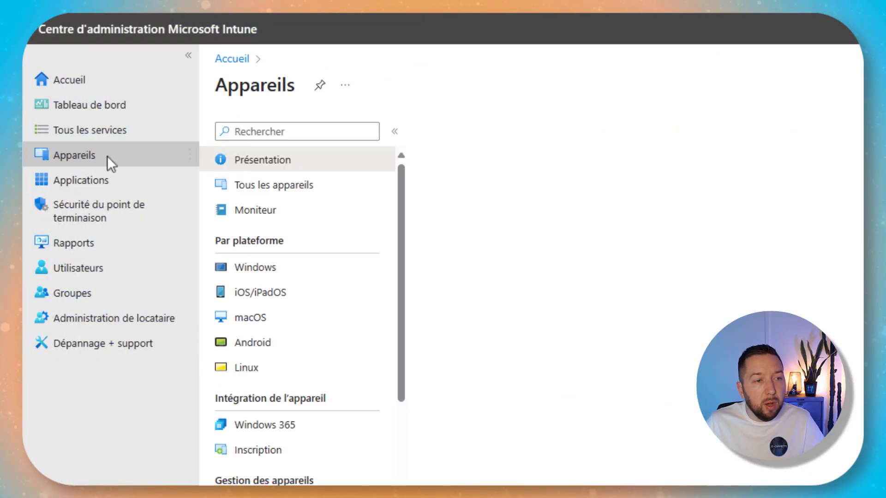
click(260, 210)
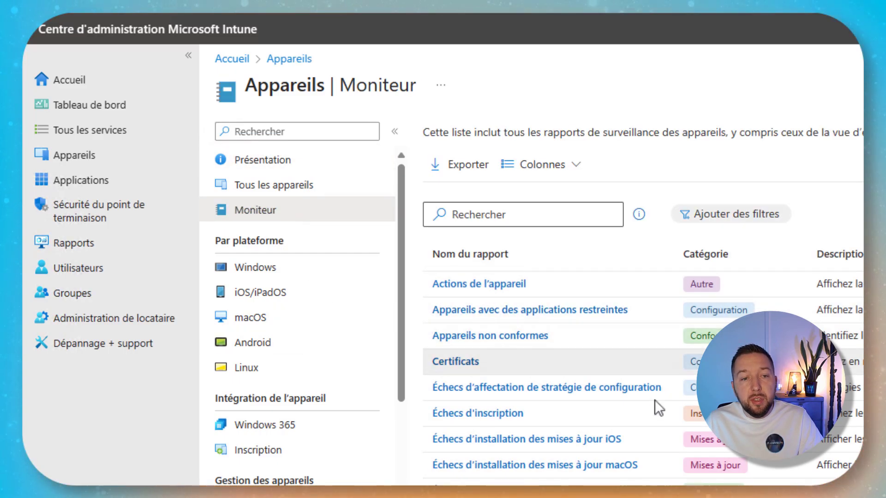
scroll(628, 402, down, 3)
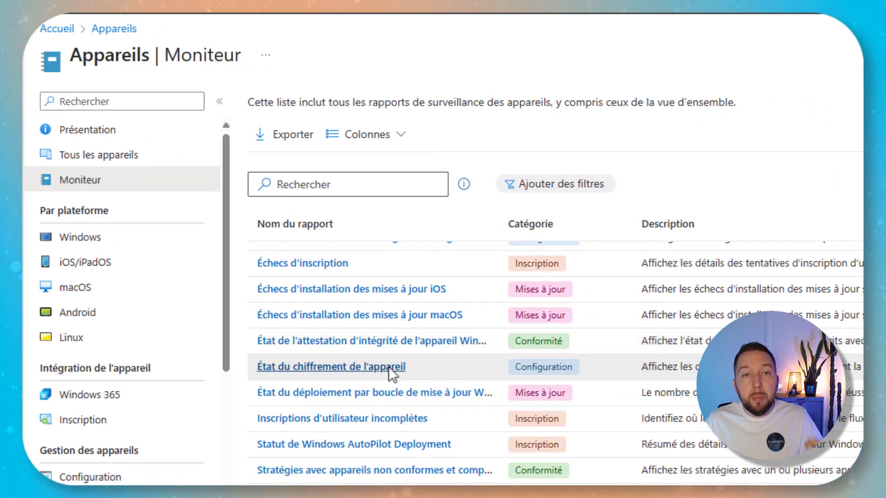
click(443, 378)
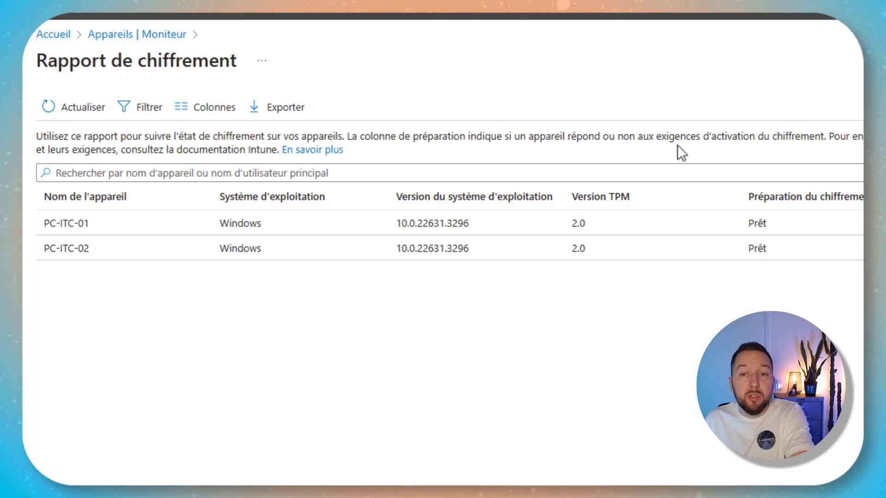
click(96, 113)
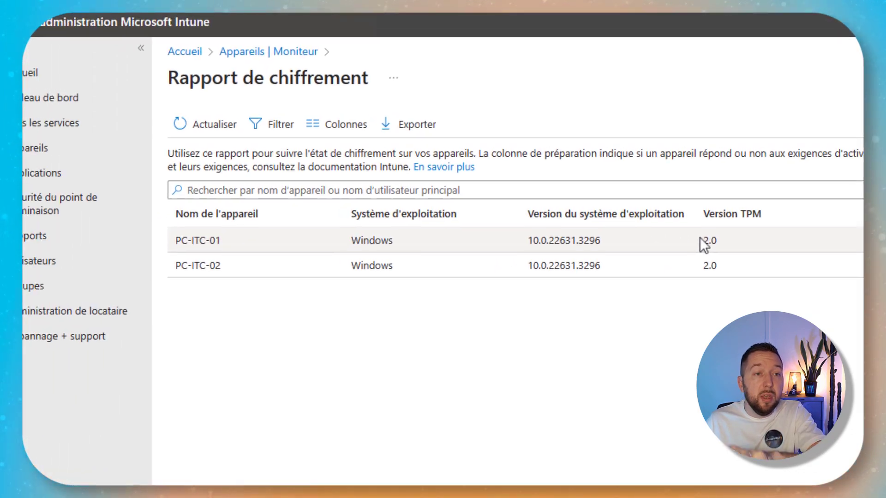
Open the recovery keys page of the Windows device PC-ITC-01 and check the drive type of the stored BitLocker key
click(69, 150)
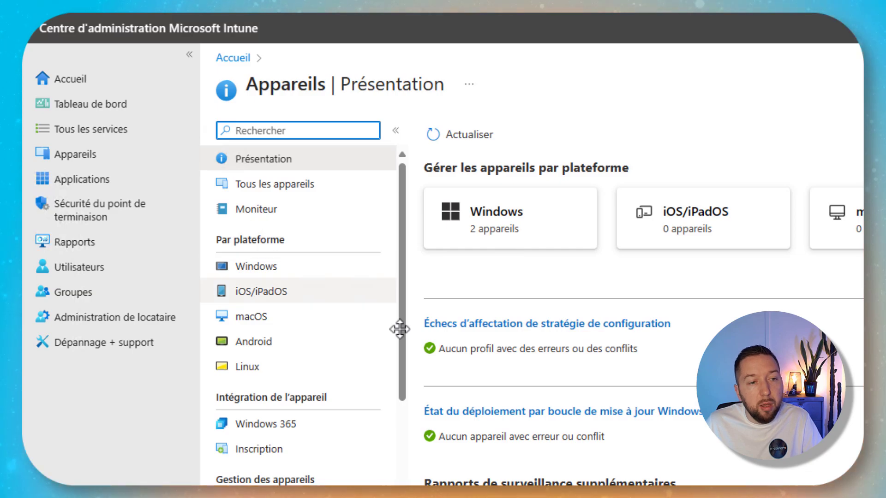
click(277, 265)
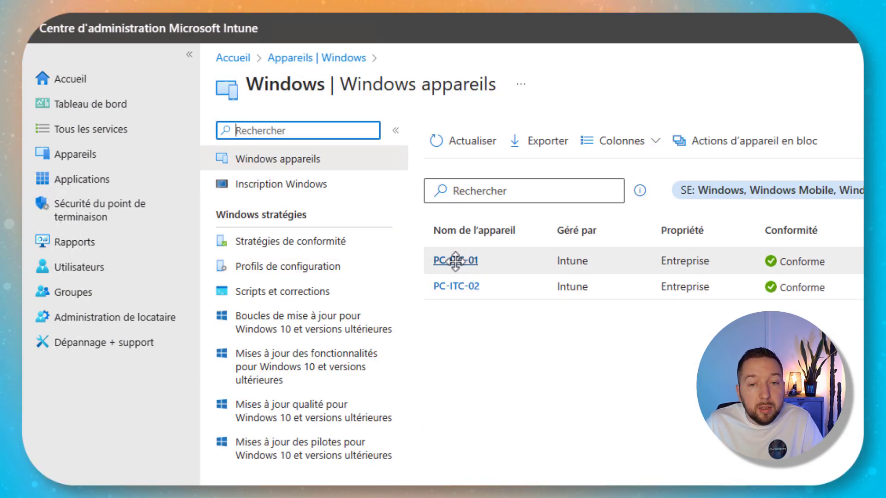
click(493, 260)
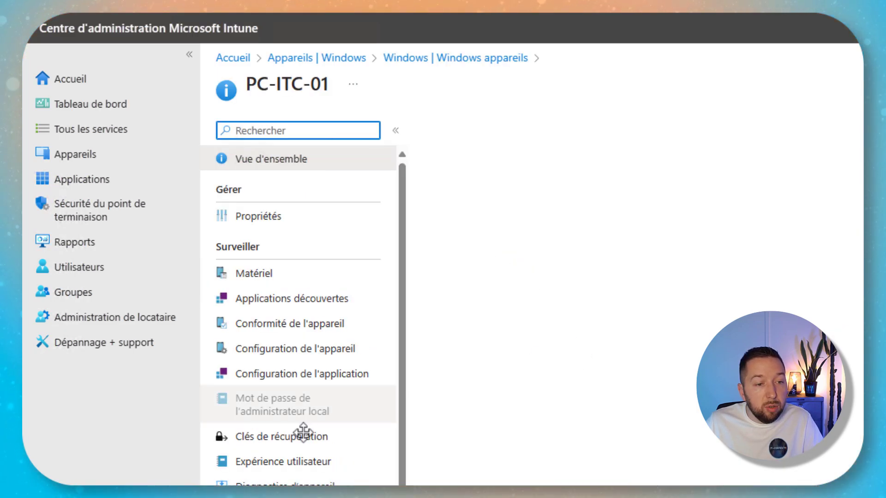
click(253, 435)
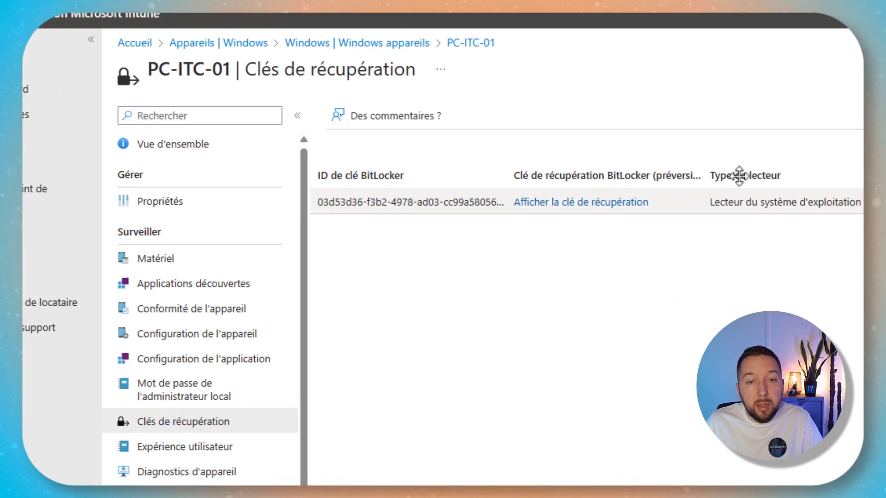
drag(709, 202, 868, 204)
click(698, 266)
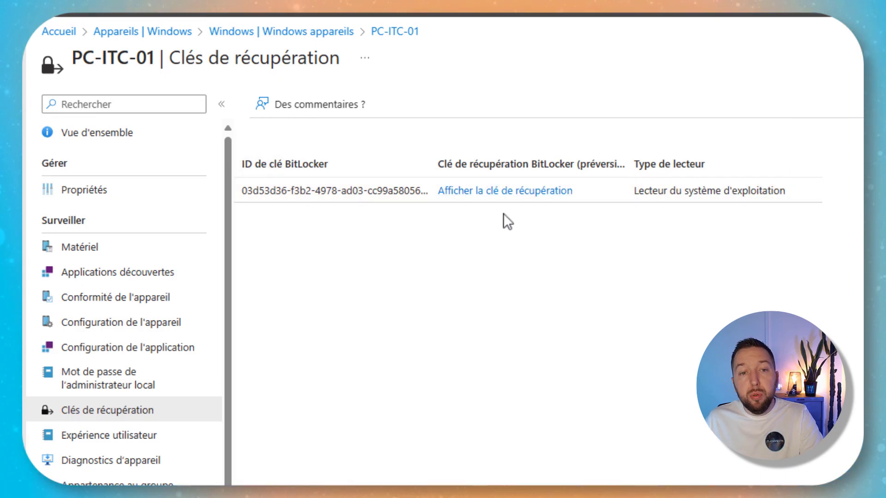
Display the BitLocker recovery key of PC-ITC-01 and copy it
click(485, 190)
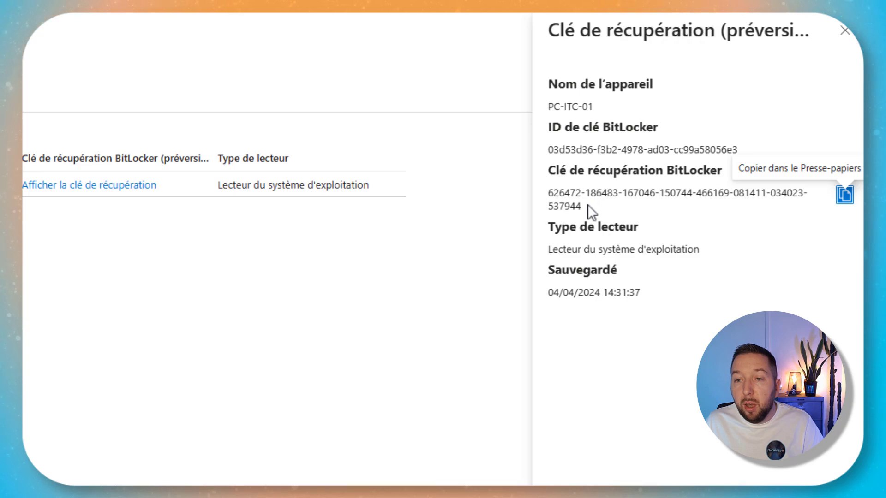
triple_click(550, 192)
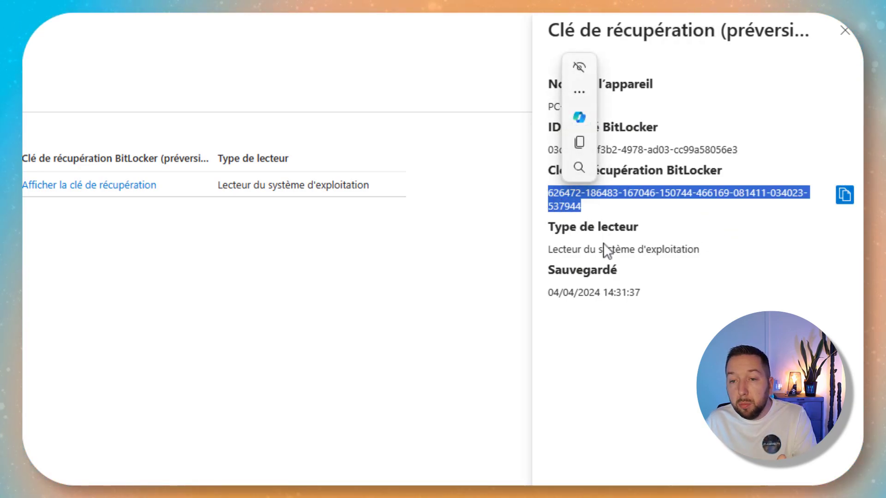
click(845, 195)
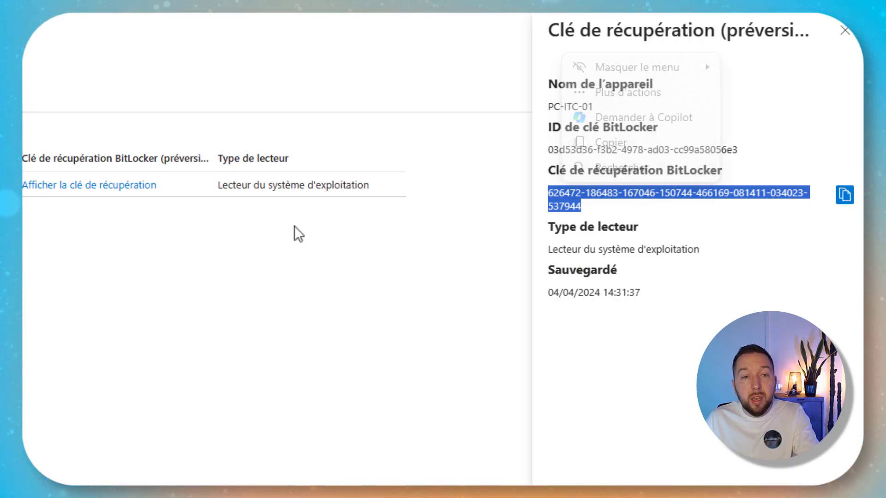
Switch to the Microsoft Entra admin center and open the BitLocker keys of device PC-ITC-01
click(217, 314)
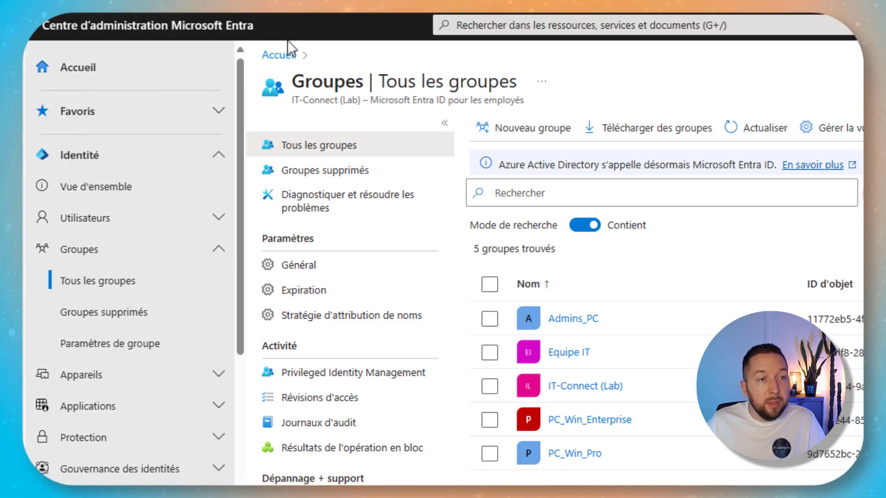
click(170, 380)
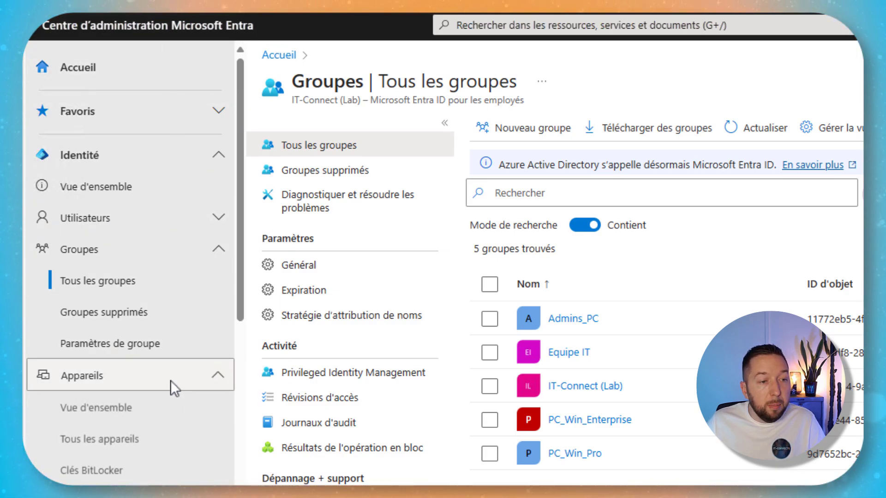
click(103, 436)
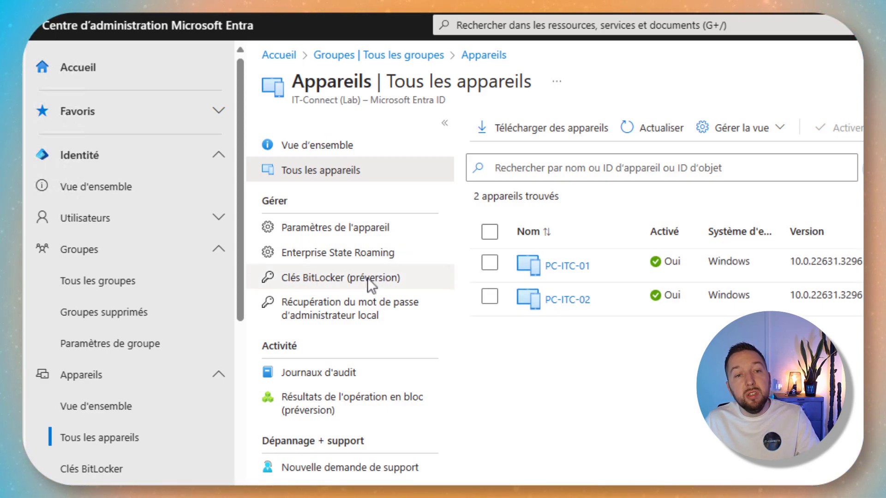
click(564, 269)
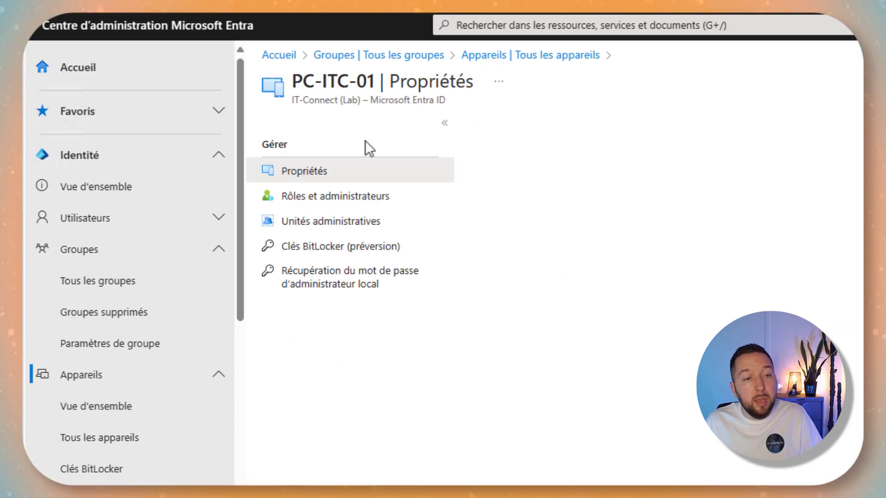
click(318, 251)
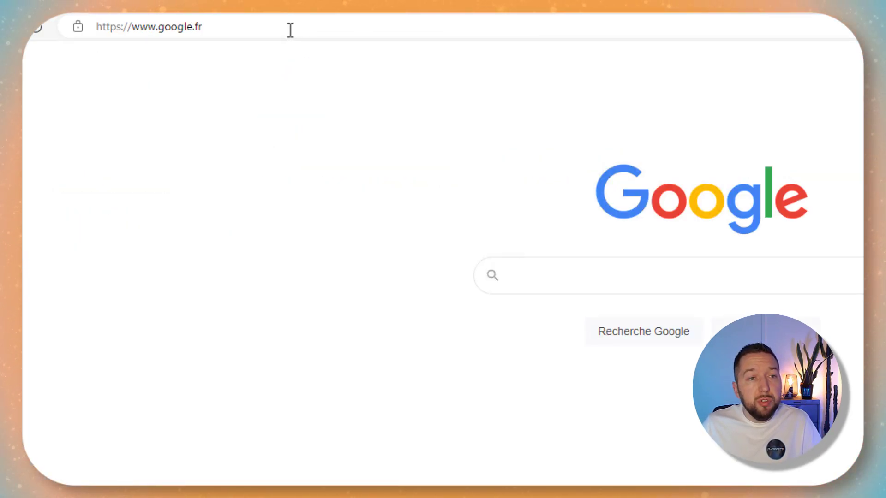
click(290, 30)
key(ctrl+v)
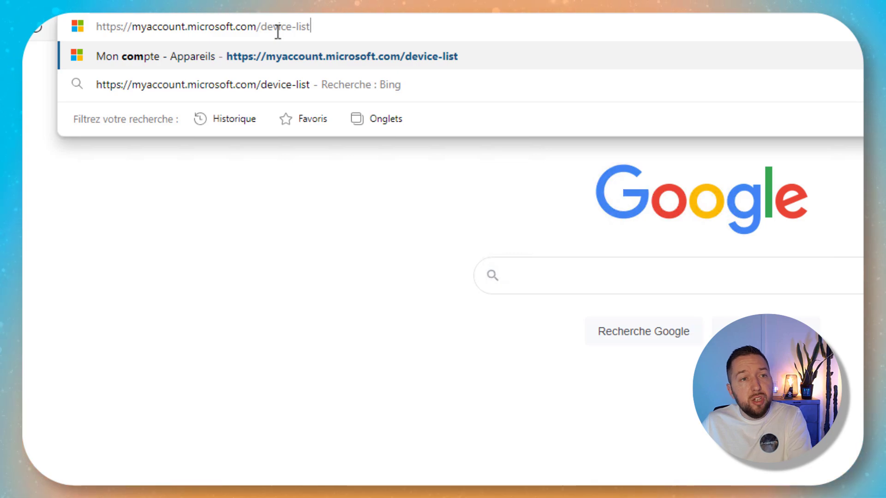
key(Return)
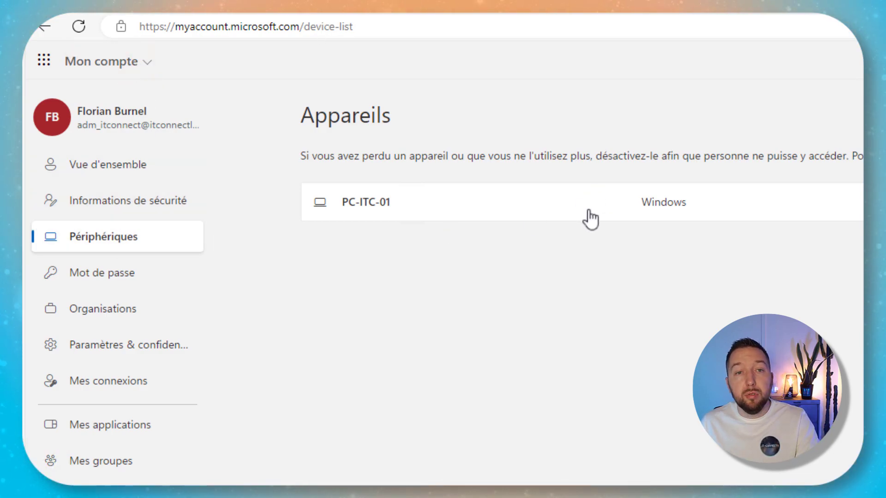
Expand the PC-ITC-01 device in the user's account and display its BitLocker recovery key
click(379, 215)
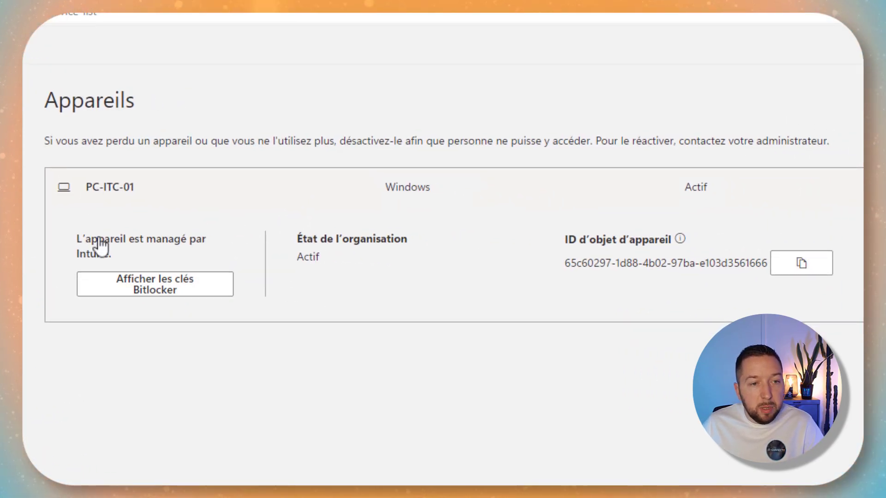
click(124, 291)
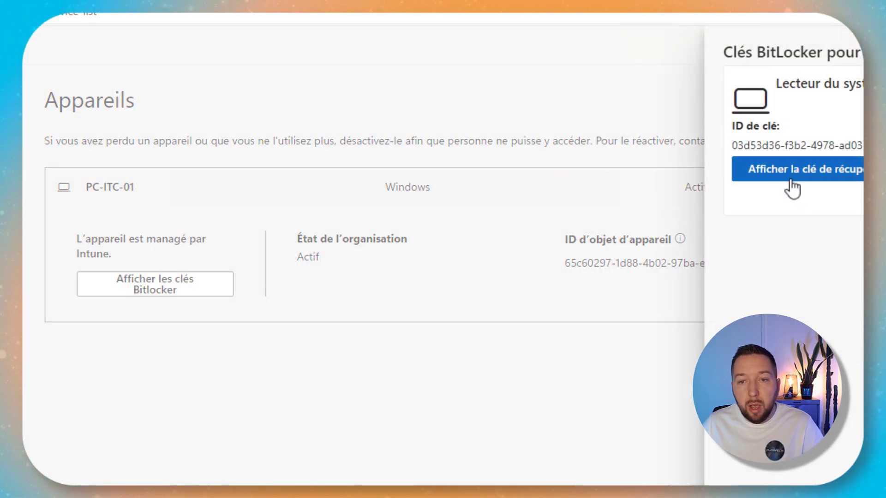
click(791, 180)
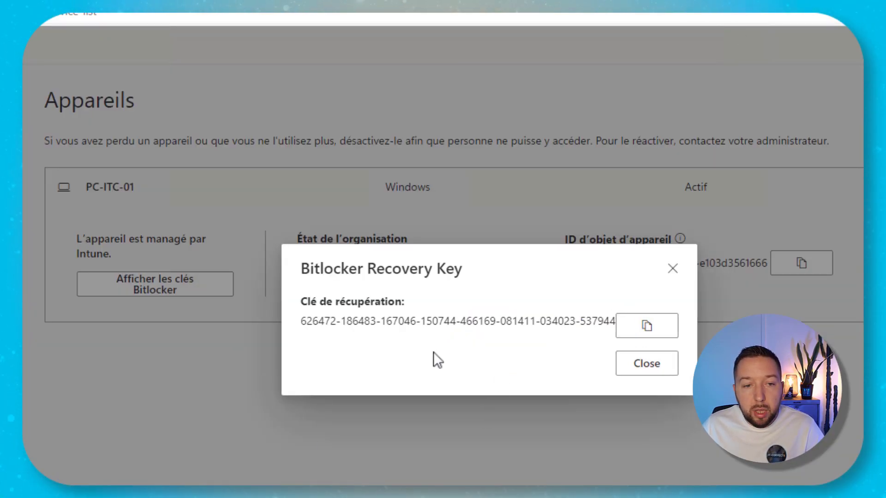
drag(300, 321, 530, 319)
click(540, 343)
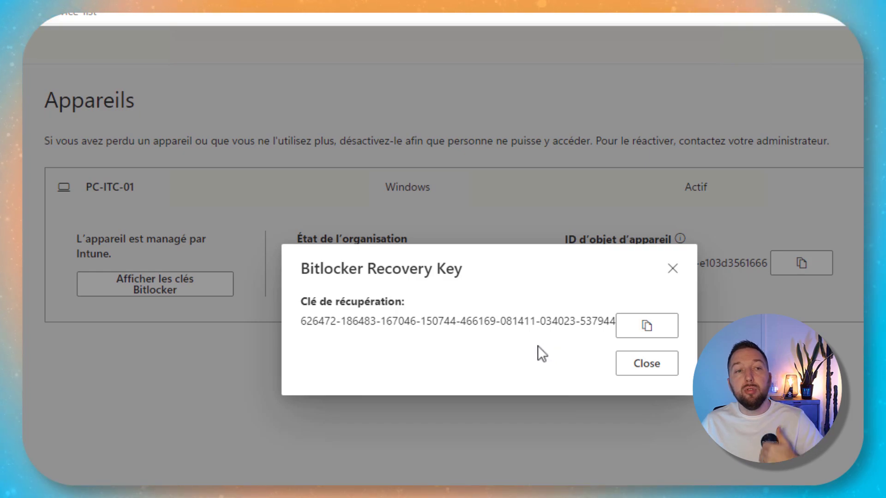